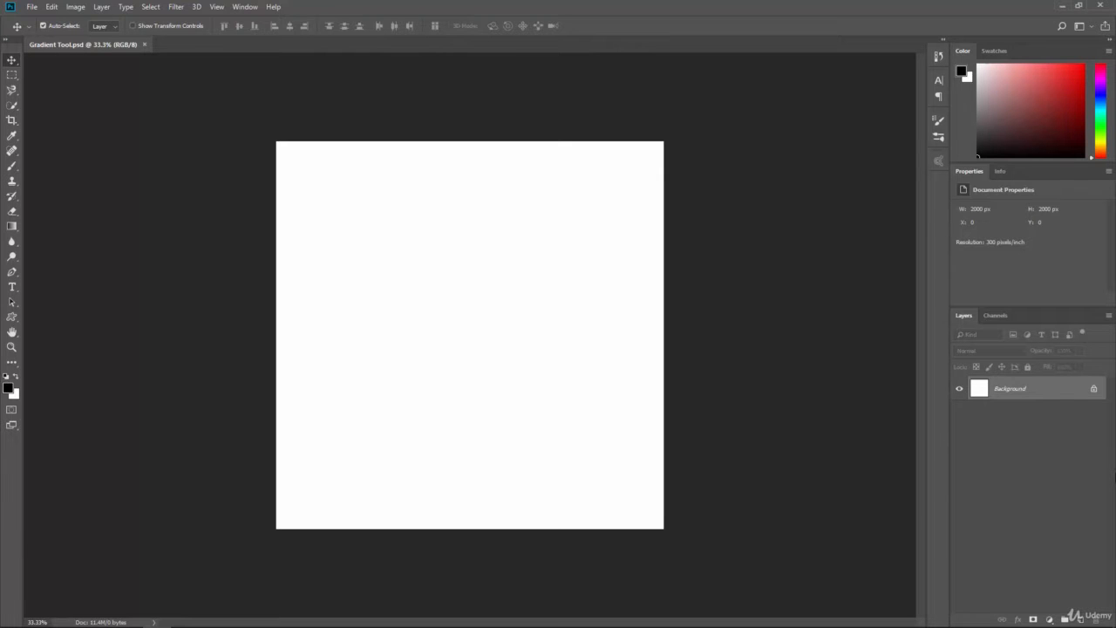
Select the Gradient tool and fill the canvas with black-to-white linear gradients running left to right, bottom to top, and top to bottom
click(11, 226)
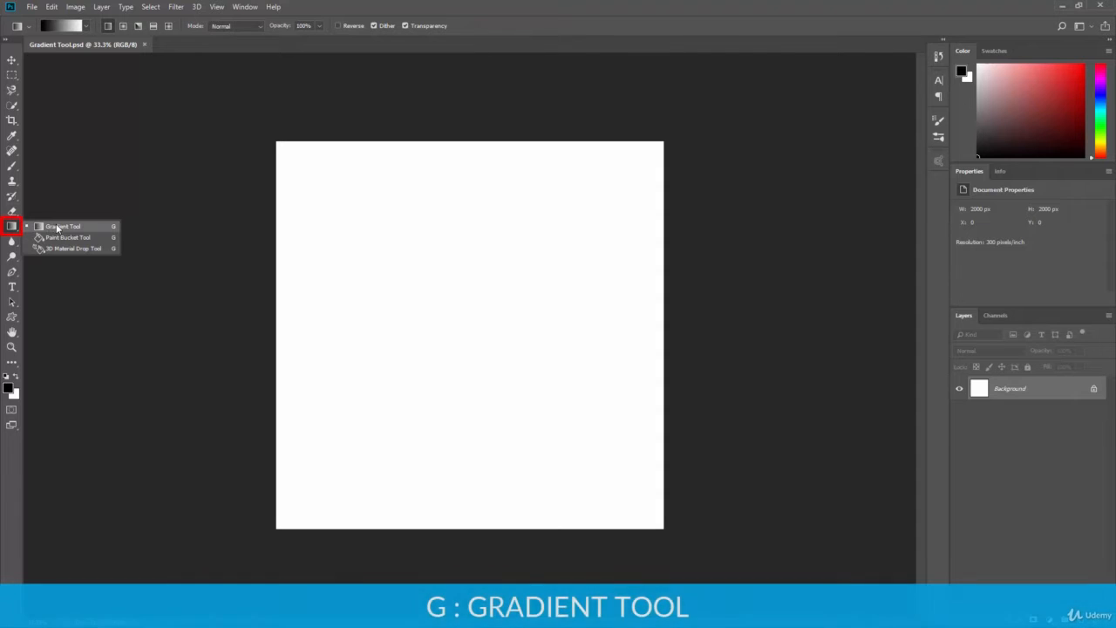
click(48, 222)
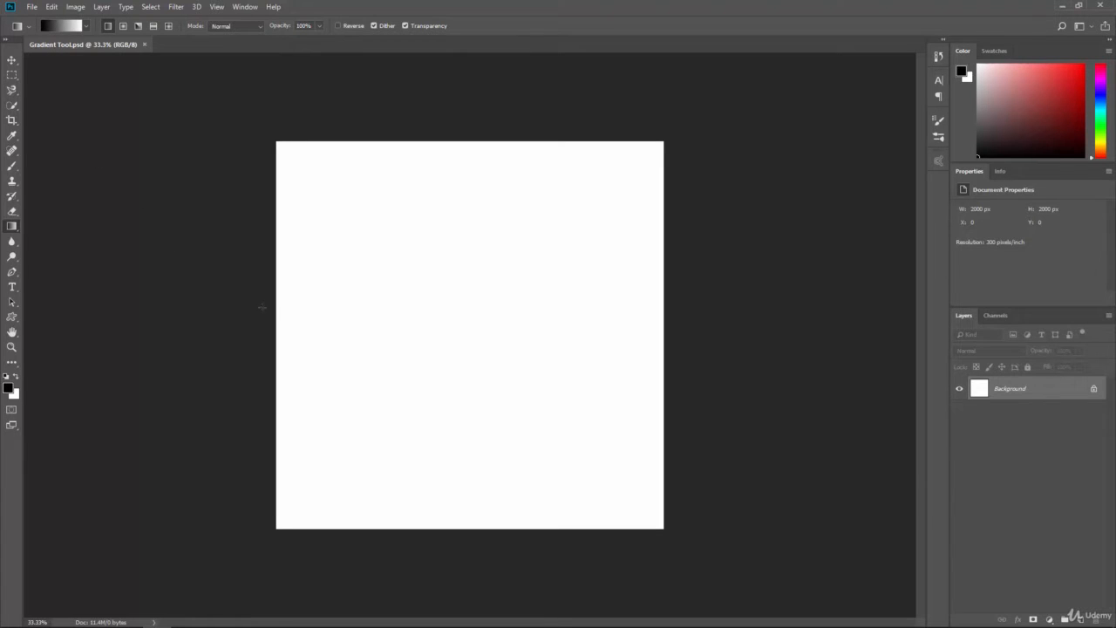
drag(277, 317, 661, 322)
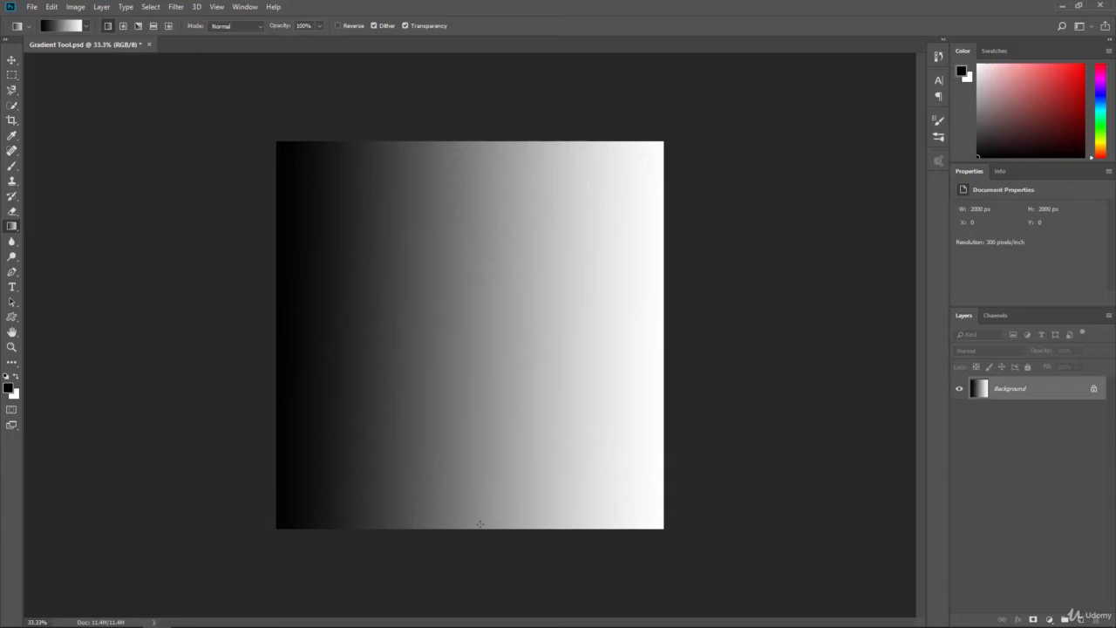
drag(477, 509, 473, 246)
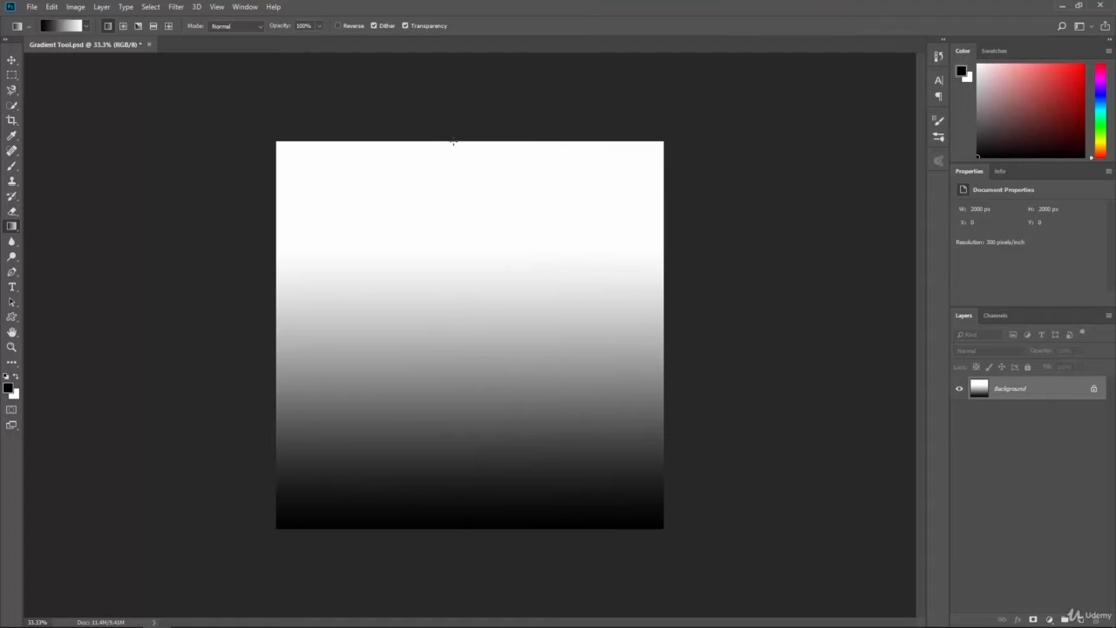
drag(453, 140, 457, 529)
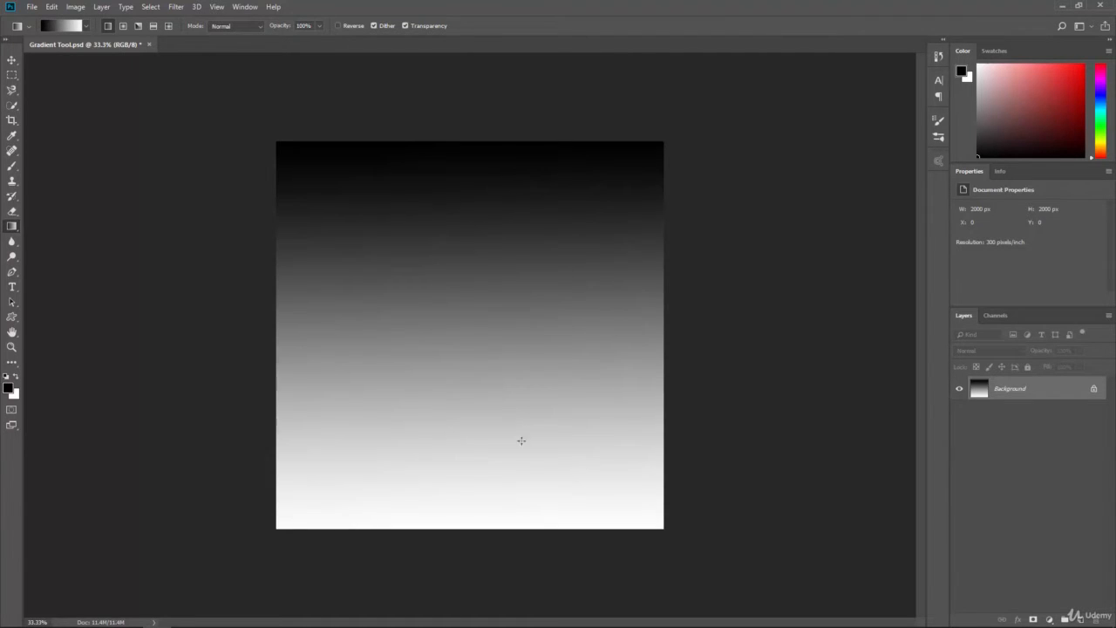
Redraw the black-to-white linear gradient at several diagonal angles and in different directions across the canvas
drag(331, 376, 541, 254)
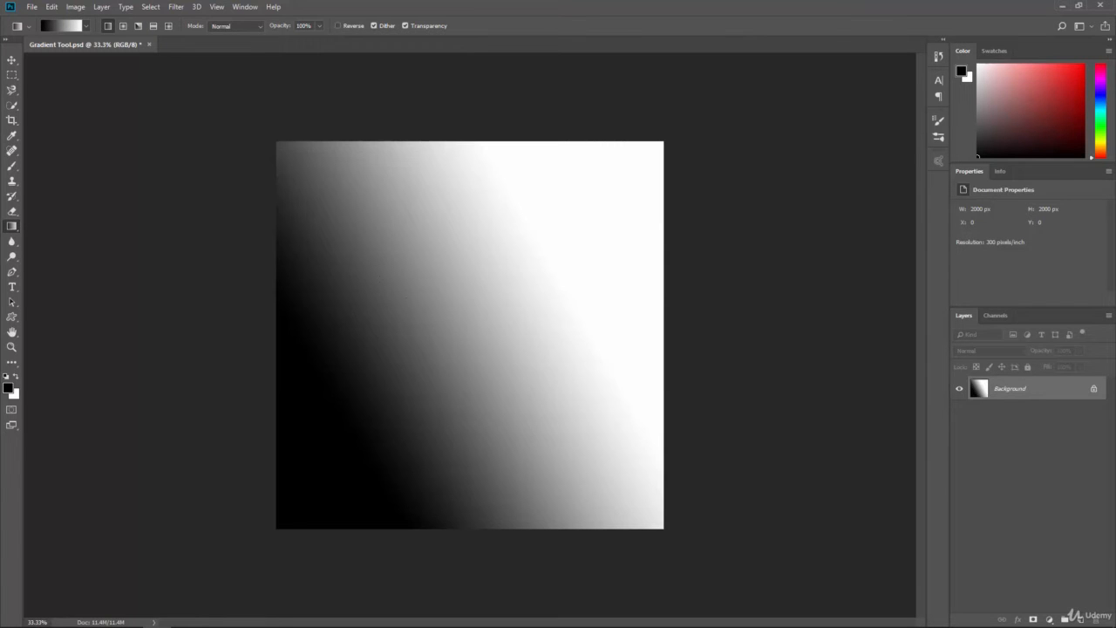
drag(384, 276, 432, 321)
drag(605, 244, 405, 370)
drag(528, 439, 400, 243)
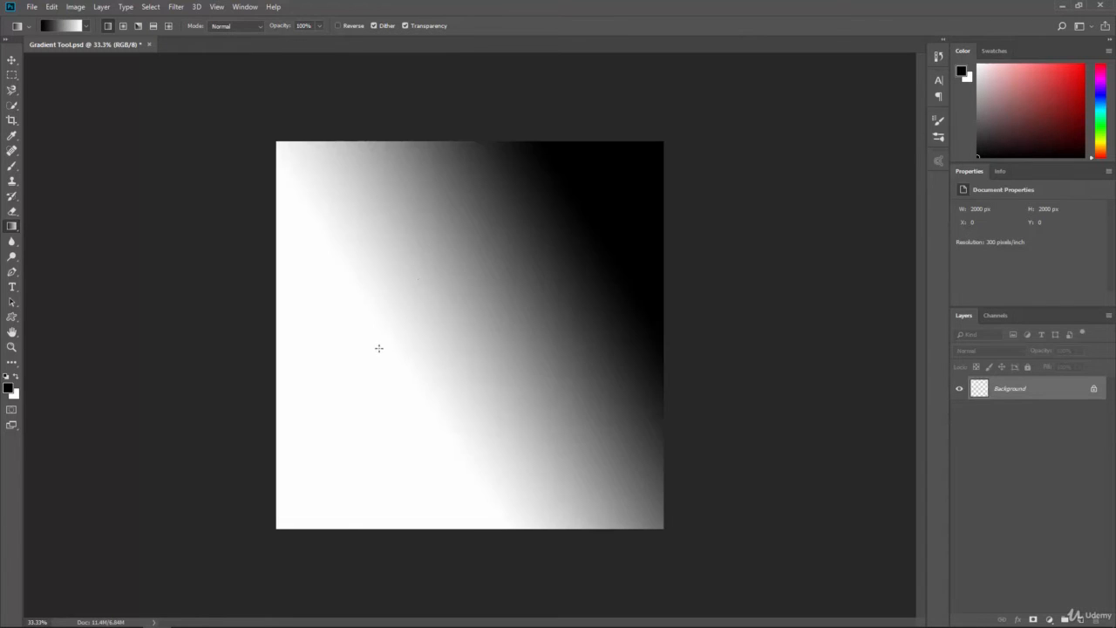
drag(317, 403, 623, 251)
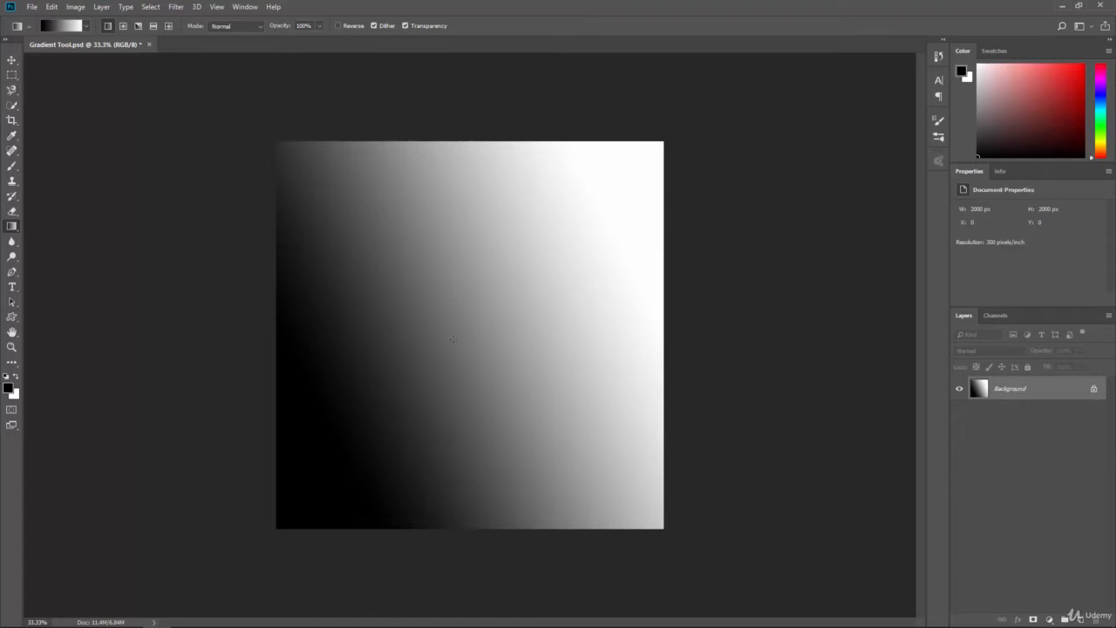
Draw horizontal linear gradients ending at the canvas's right edge, starting variously from its centre, left edge, right quarter, and outside the canvas
drag(475, 336, 655, 324)
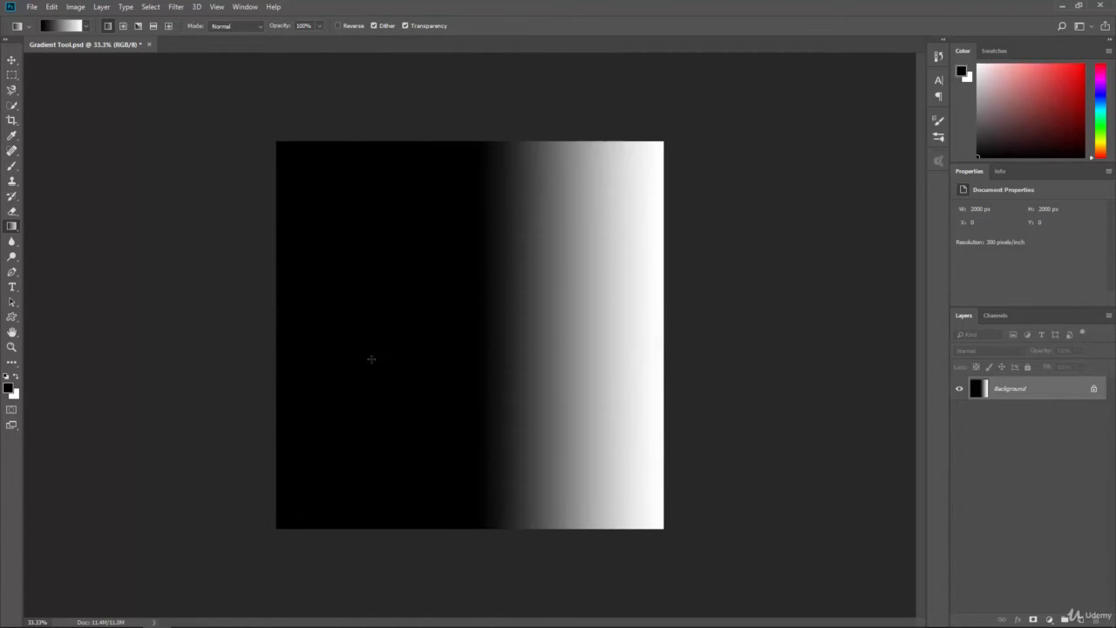
drag(275, 328, 655, 272)
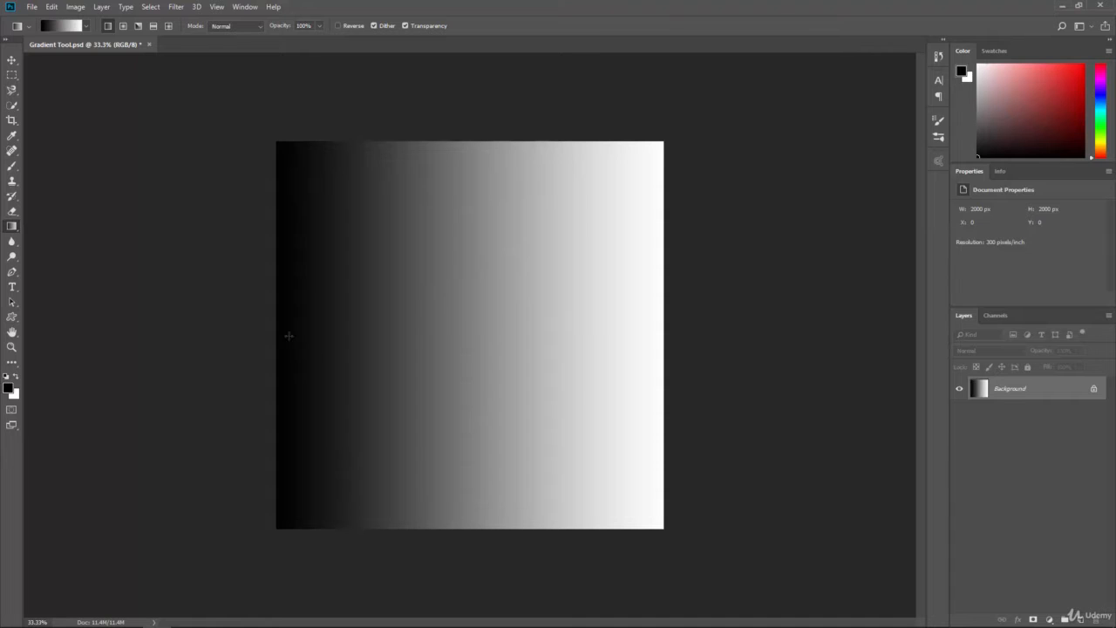
drag(275, 319, 660, 335)
drag(486, 324, 661, 325)
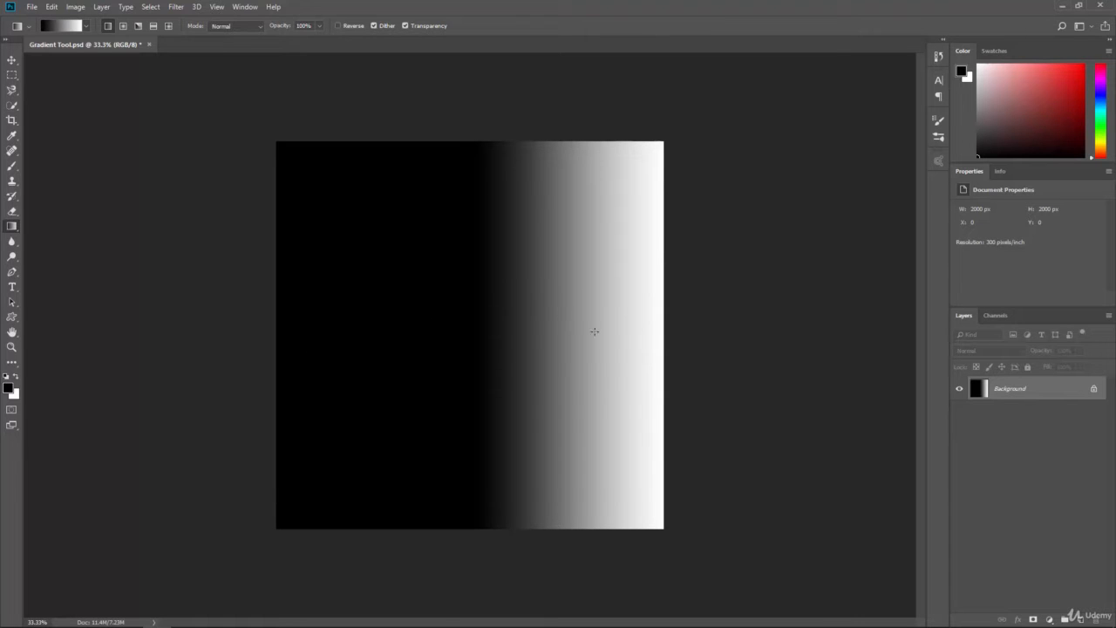
drag(594, 331, 662, 329)
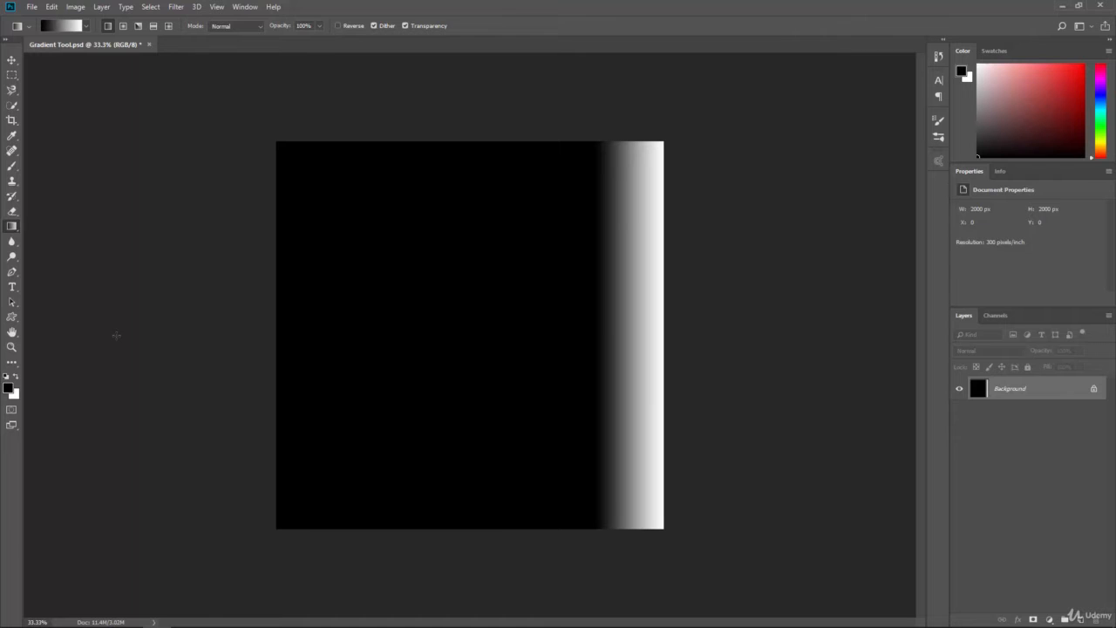
drag(87, 315, 661, 317)
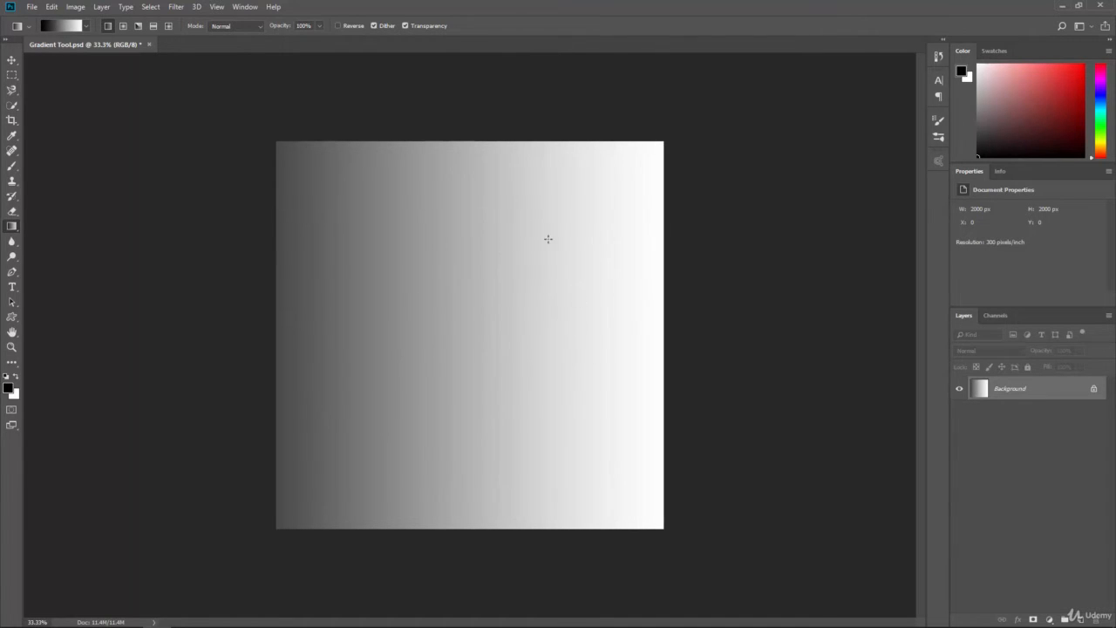
Draw a radial gradient and an angle gradient, each from the canvas centre toward the upper-right corner
click(123, 26)
drag(464, 348, 599, 228)
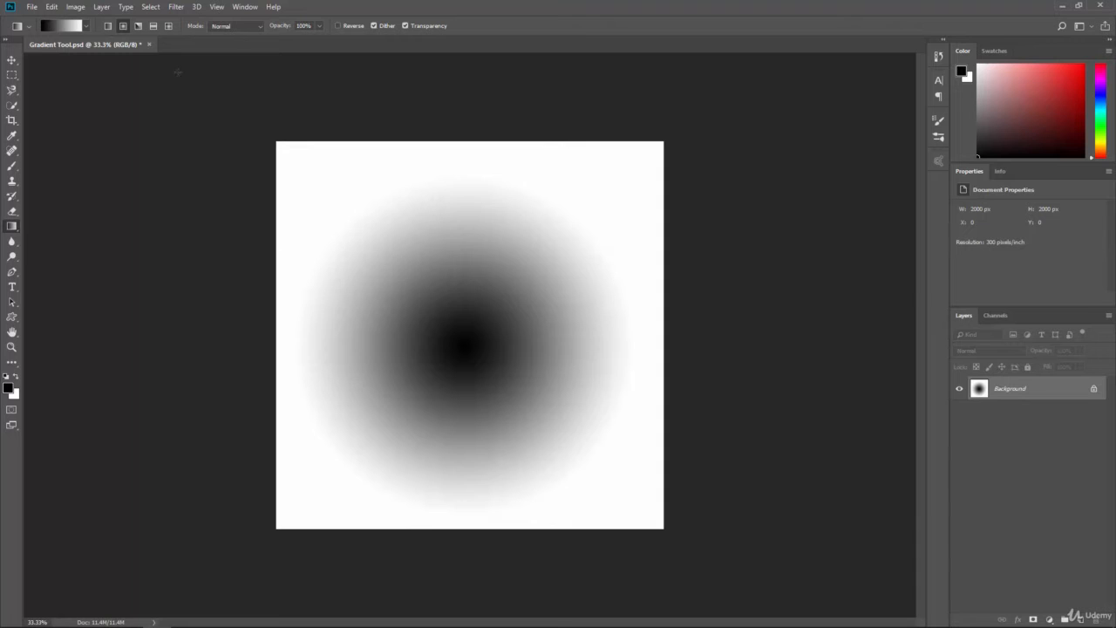
click(138, 25)
drag(462, 342, 652, 181)
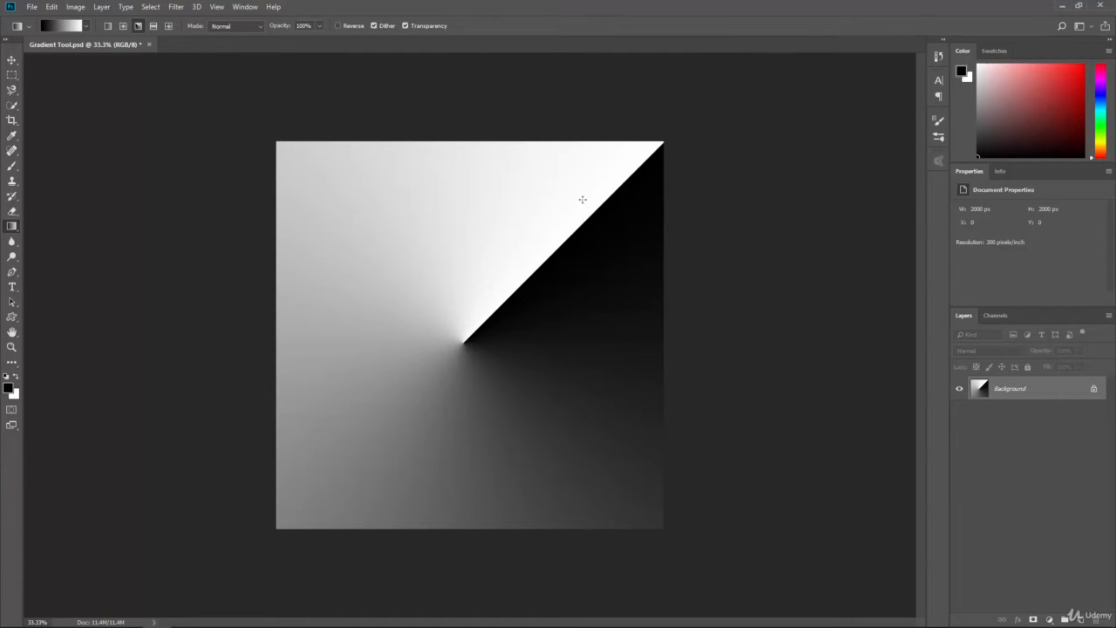
Draw reflected gradients from the canvas centre, upward over a short and a longer distance and downward past the bottom edge
click(152, 25)
drag(458, 343, 458, 237)
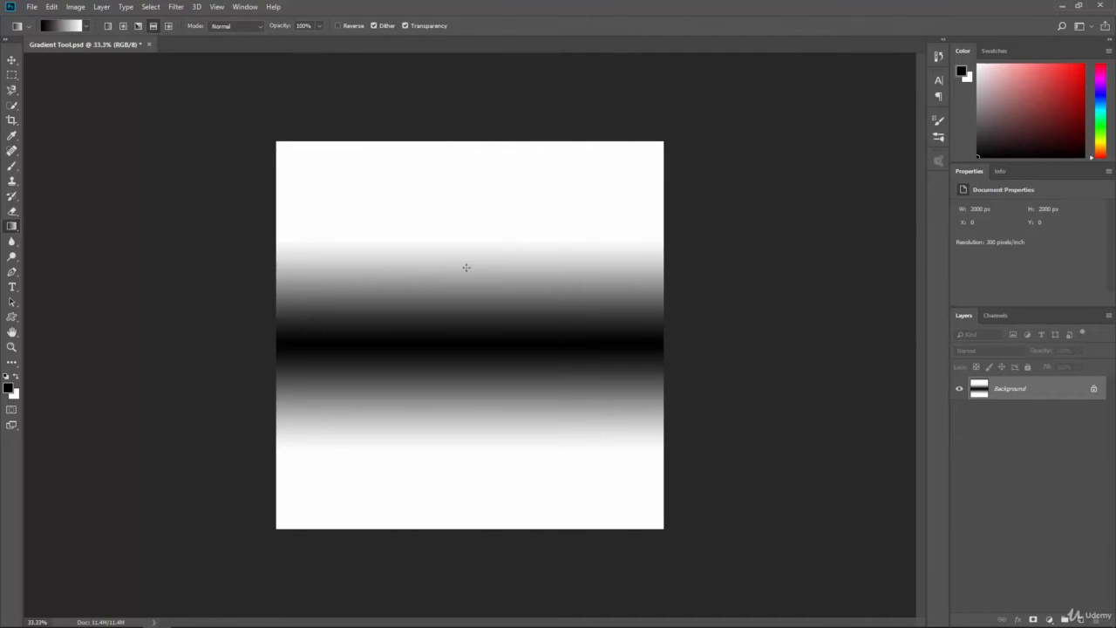
drag(466, 345, 467, 153)
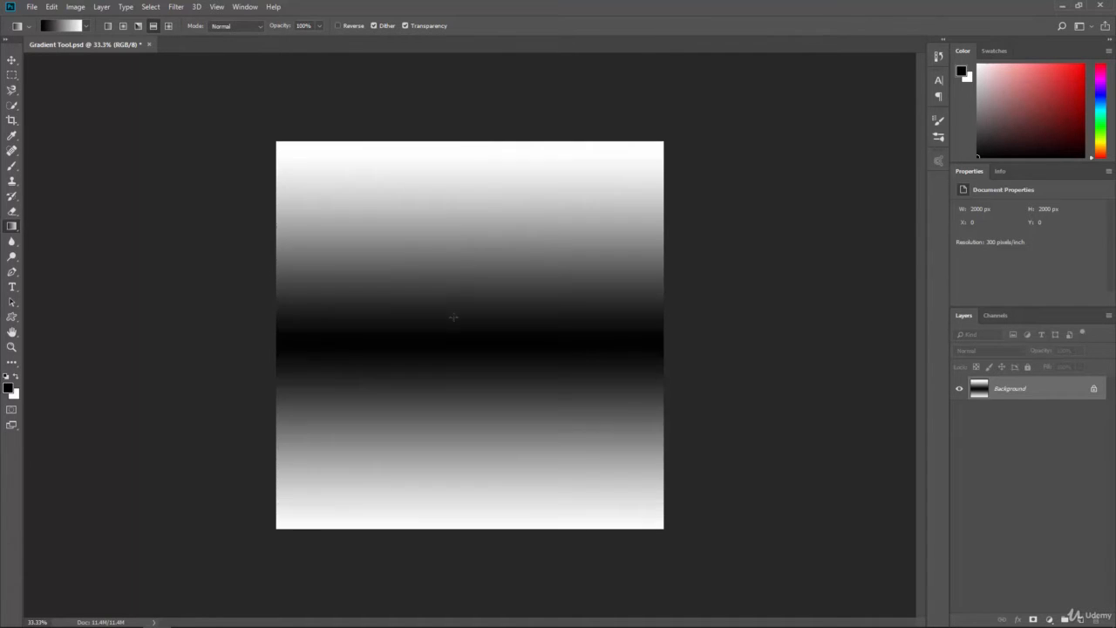
drag(473, 331, 475, 567)
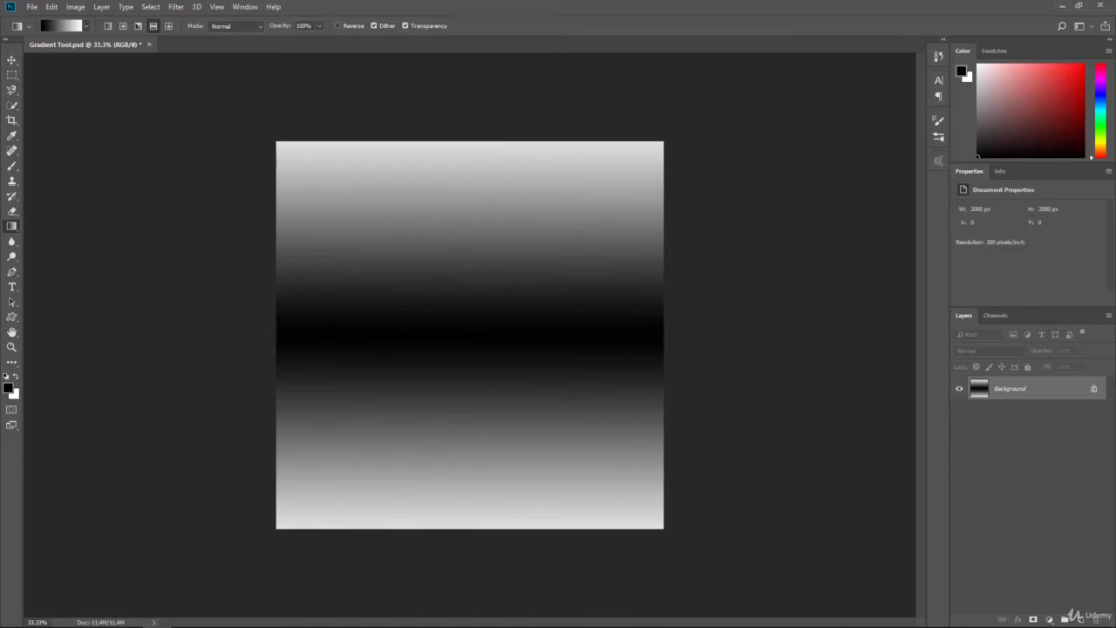
Draw diamond gradients from the canvas centre straight upward, toward the upper-right corner, and to the upper-left corner
click(168, 25)
drag(471, 337, 471, 206)
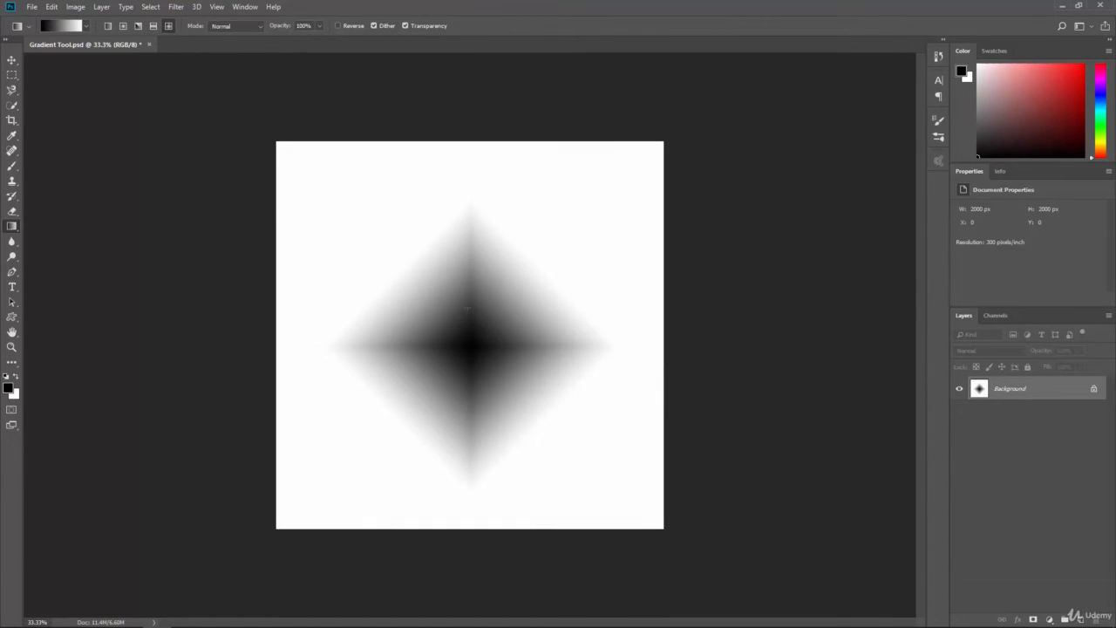
drag(470, 336, 625, 186)
drag(475, 335, 276, 143)
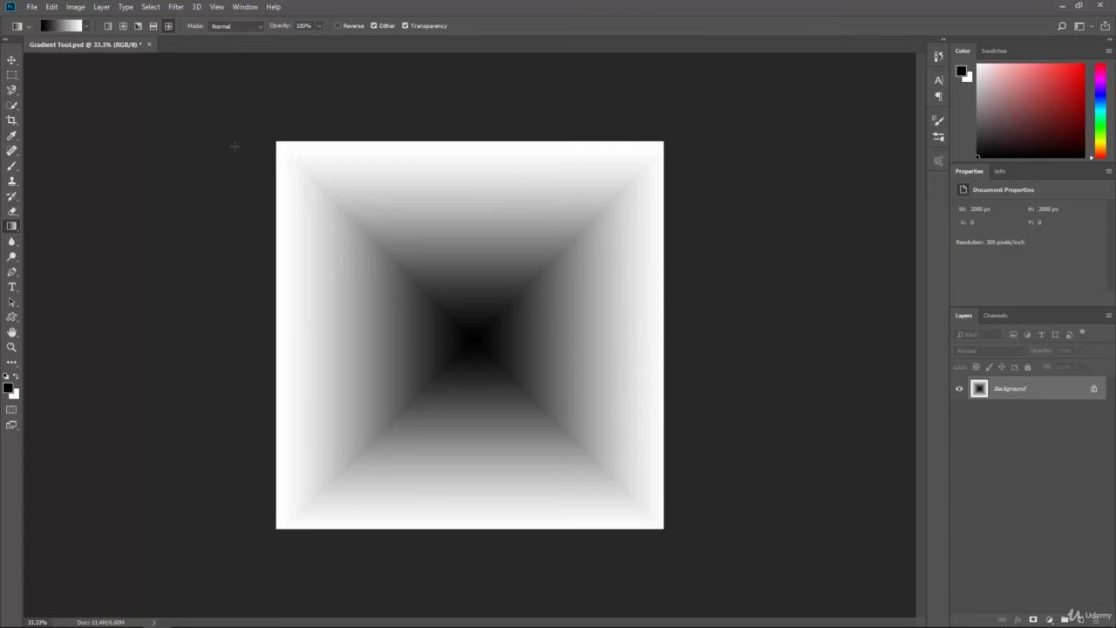
Switch back to the linear style and fill the canvas top to bottom with black-to-white, followed by the orange-to-blue preset
click(107, 26)
drag(468, 150, 462, 527)
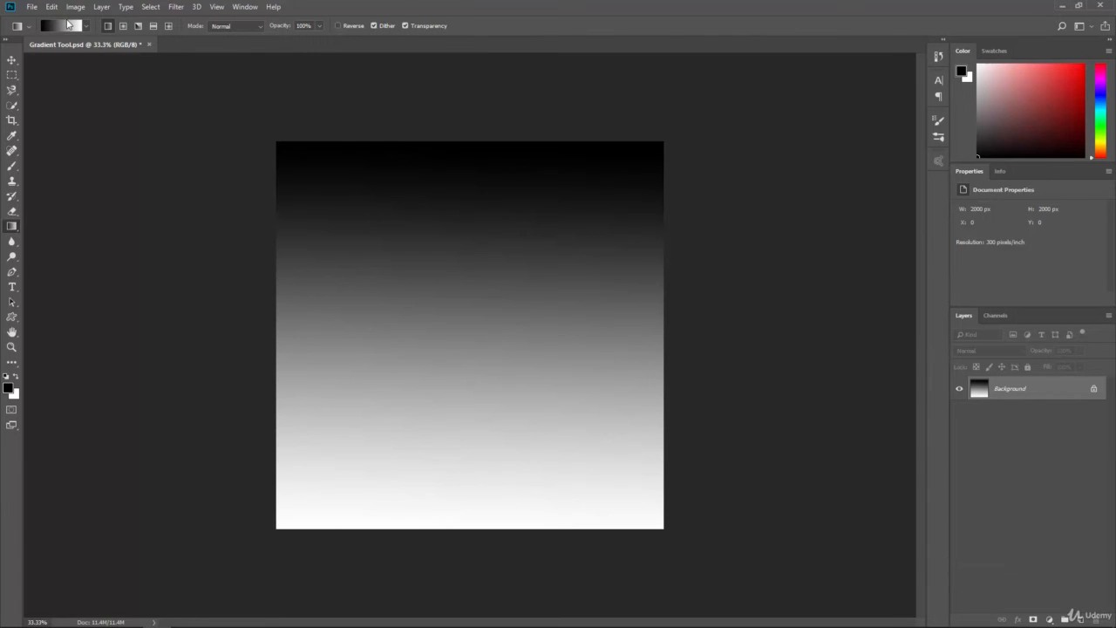
click(86, 27)
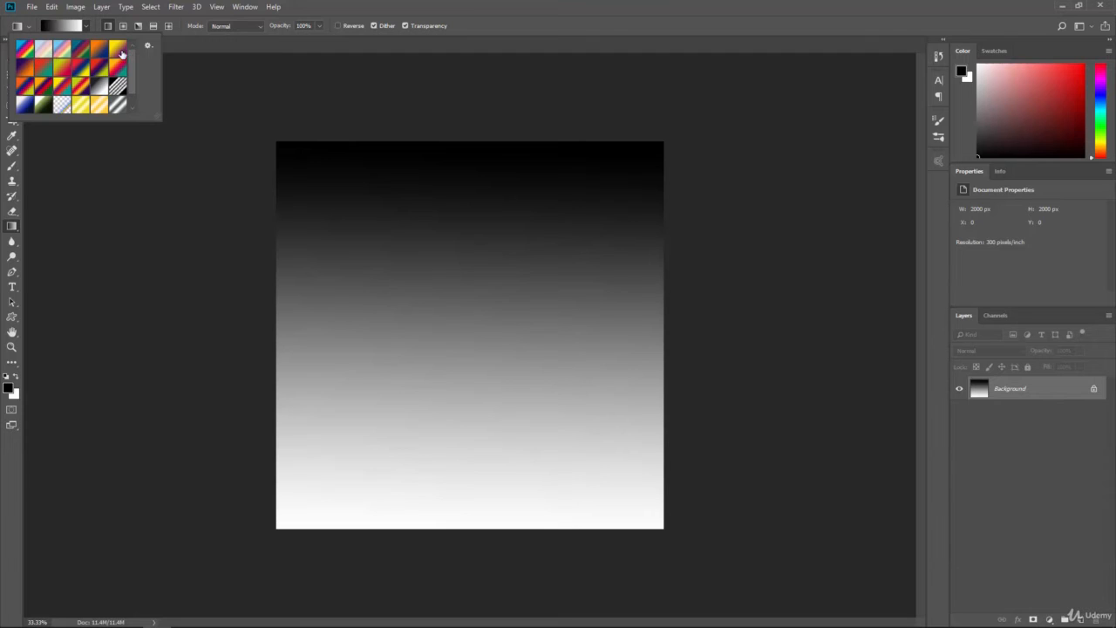
click(101, 52)
drag(471, 157, 489, 527)
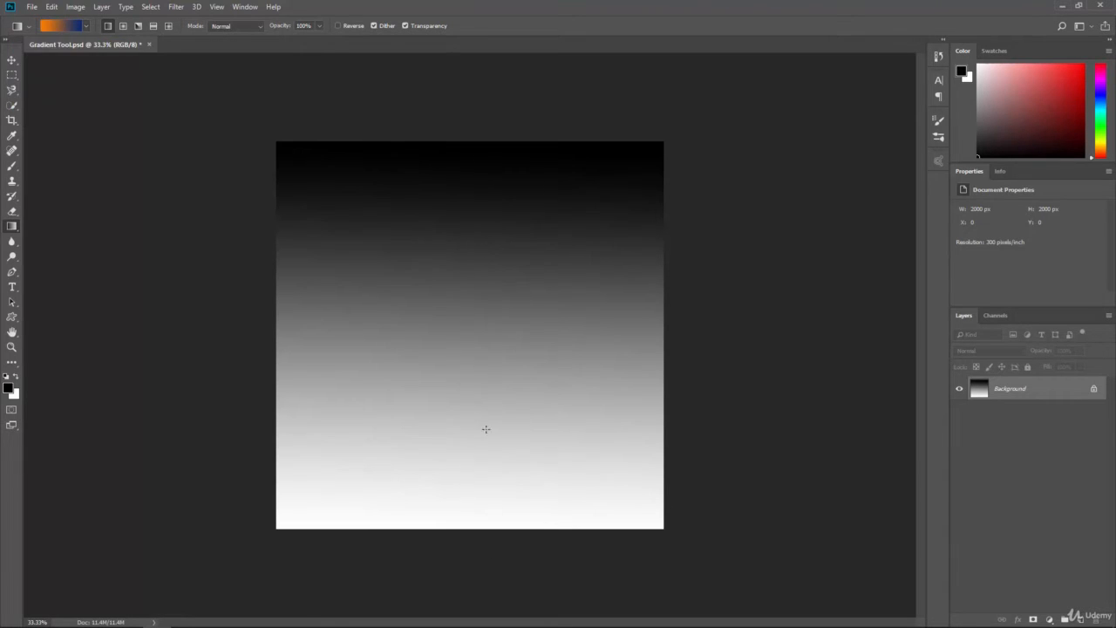
Choose the multicolour rainbow gradient preset starting with light blue and apply it from the canvas's top to its bottom
click(84, 26)
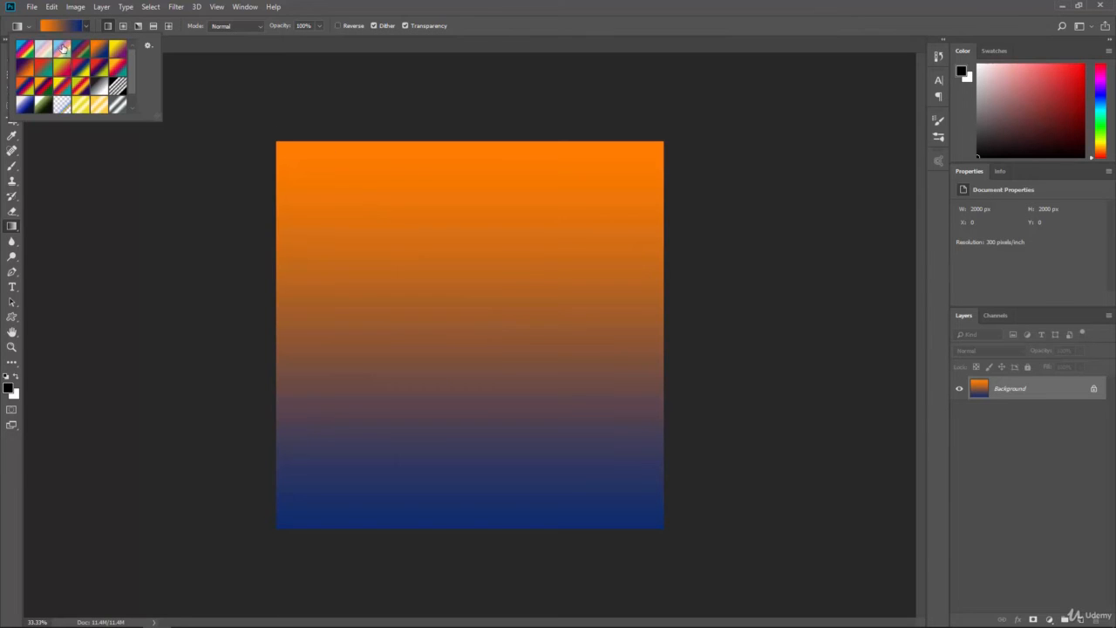
click(23, 48)
drag(455, 141, 456, 525)
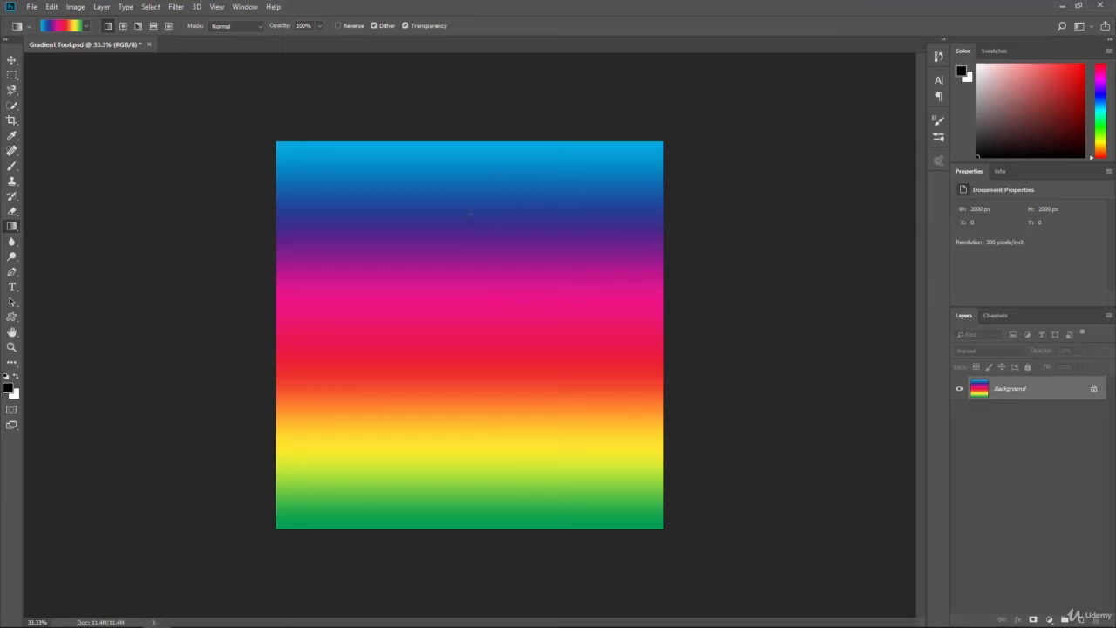
Choose the transparent stripes preset and draw black stripes over the rainbow fill from the top edge to below the canvas
click(87, 30)
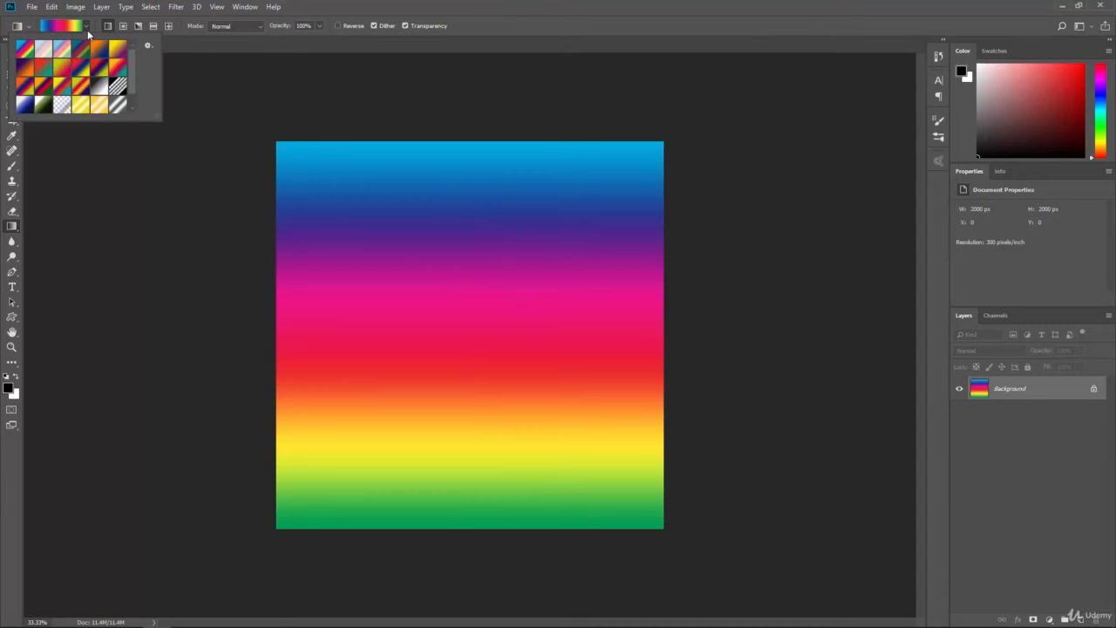
click(116, 90)
click(449, 148)
drag(451, 142, 452, 553)
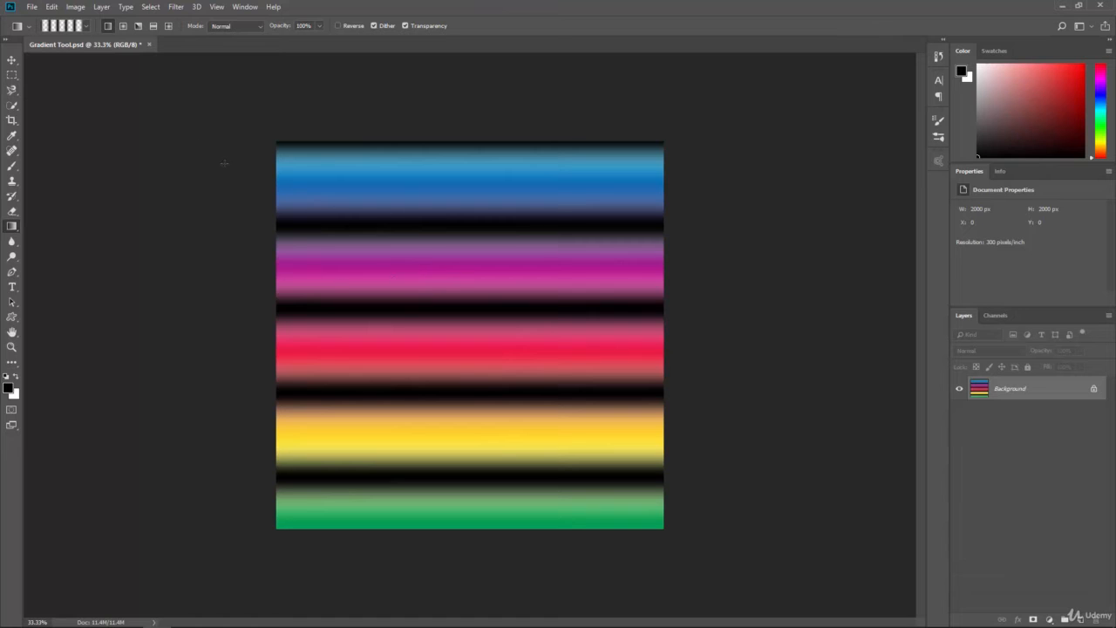
Replace the current gradient presets with the Simple set without saving changes to the existing ones
click(84, 27)
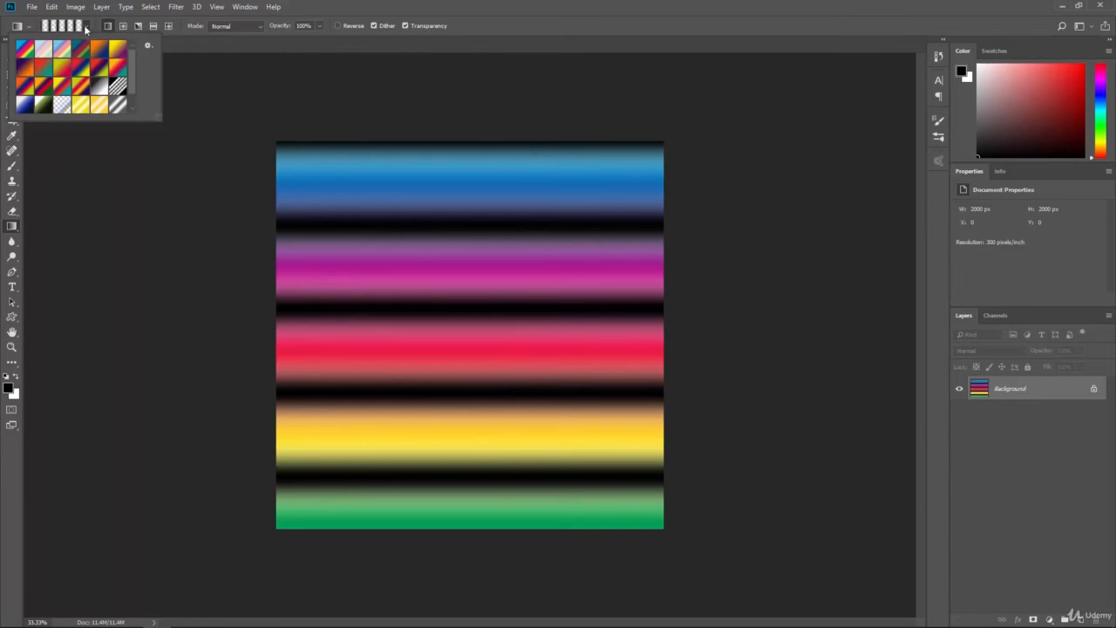
click(148, 47)
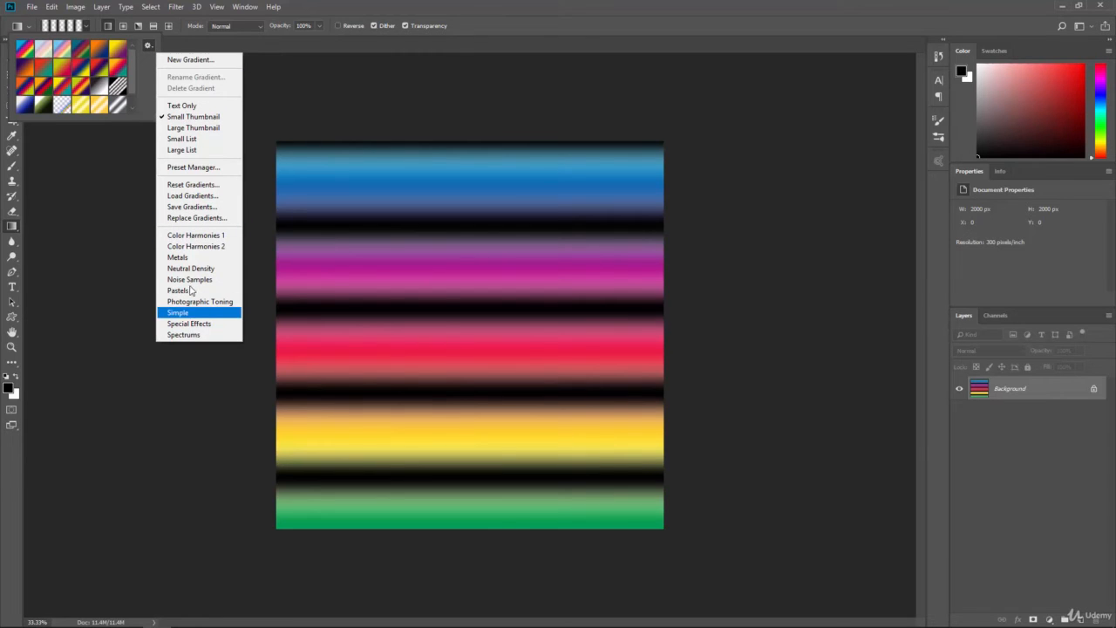
click(200, 314)
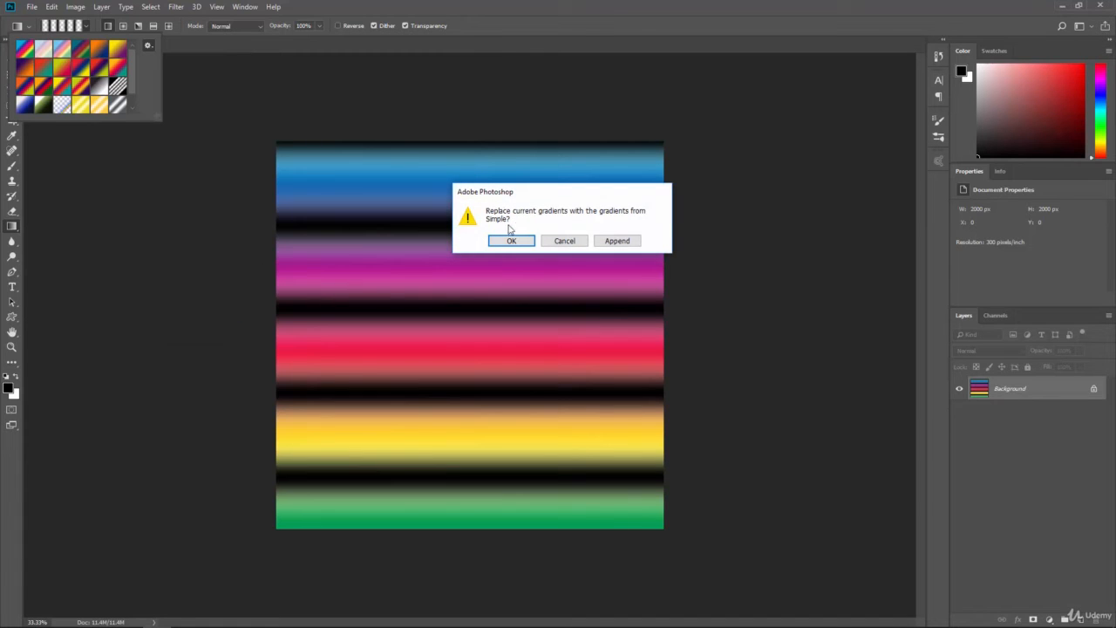
click(511, 243)
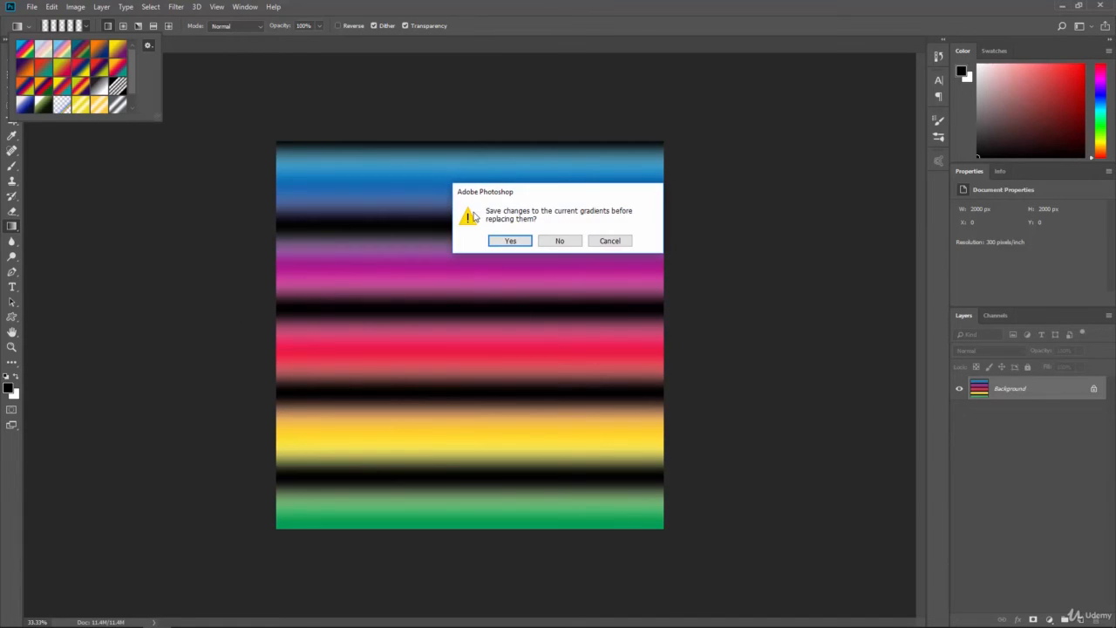
click(558, 241)
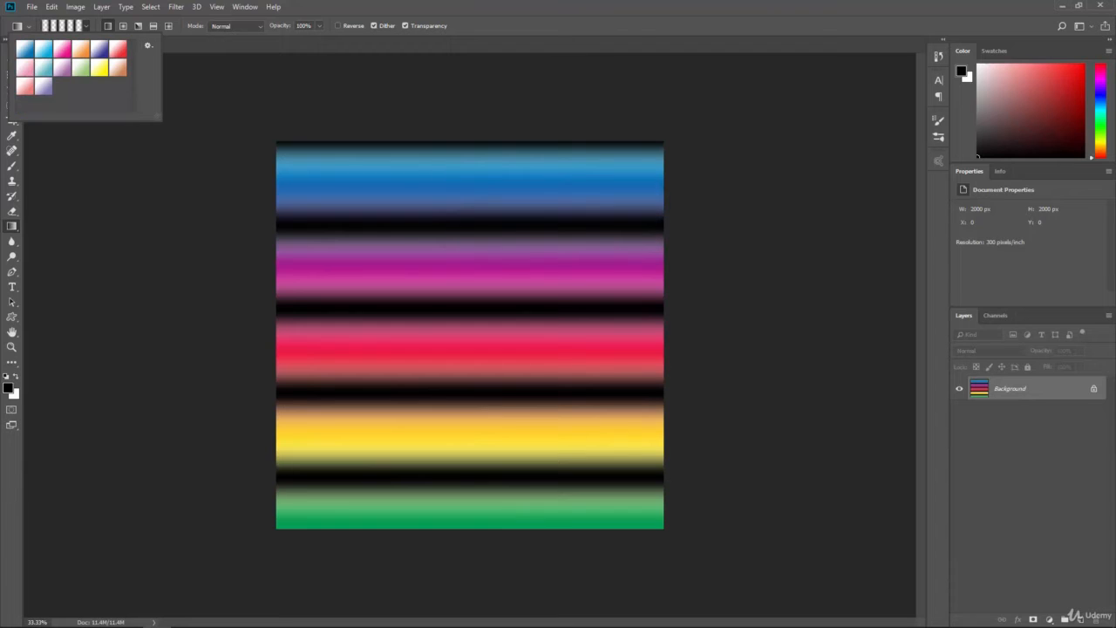
Choose the first white-to-blue preset and fill the canvas with it from top to bottom
click(27, 54)
click(451, 229)
drag(459, 160, 461, 501)
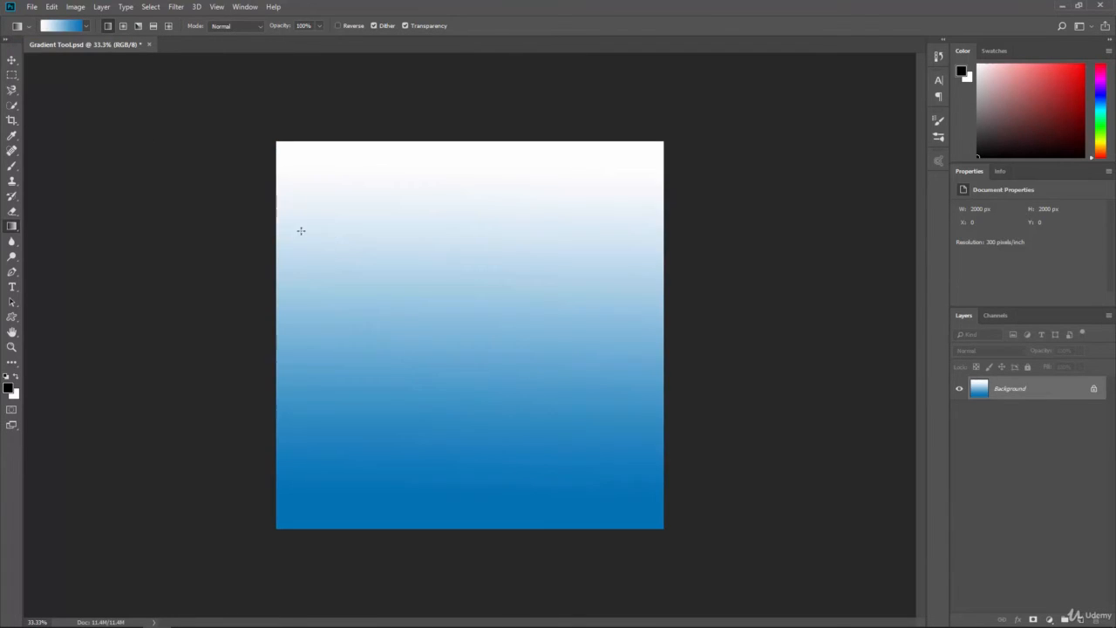
Open the Gradient Editor and append the Pastels preset set to the current gradients
click(86, 25)
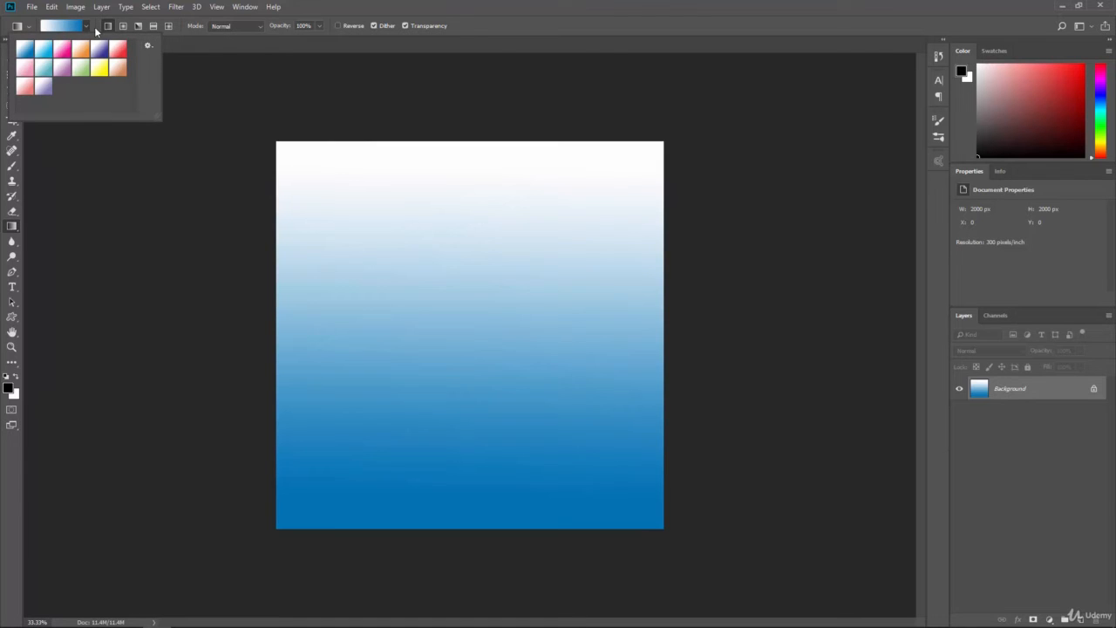
click(89, 26)
click(63, 25)
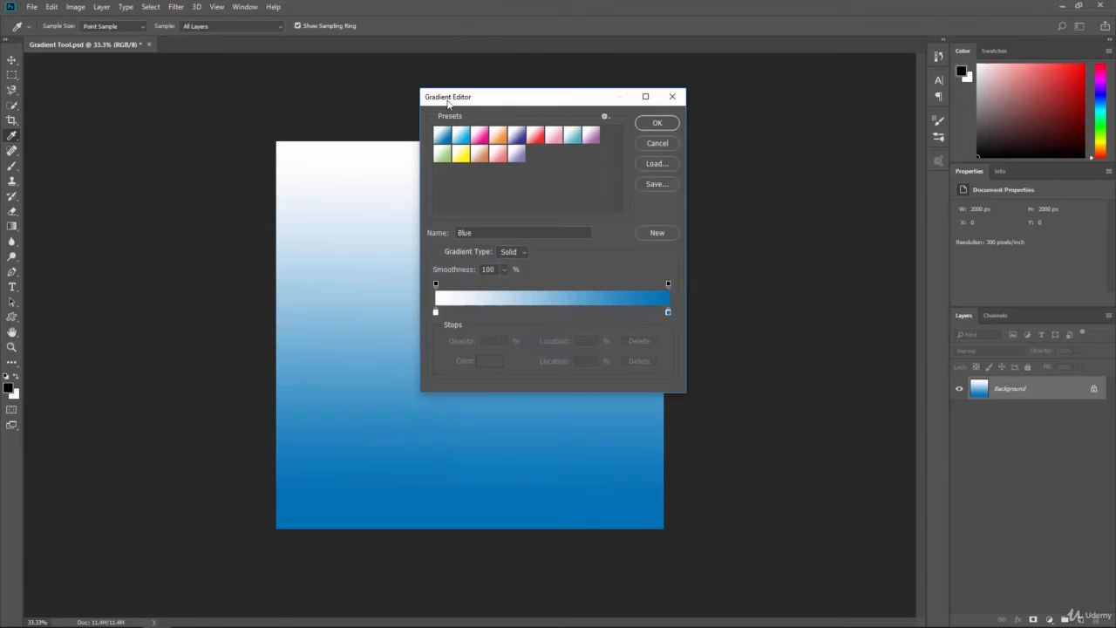
click(605, 116)
click(631, 273)
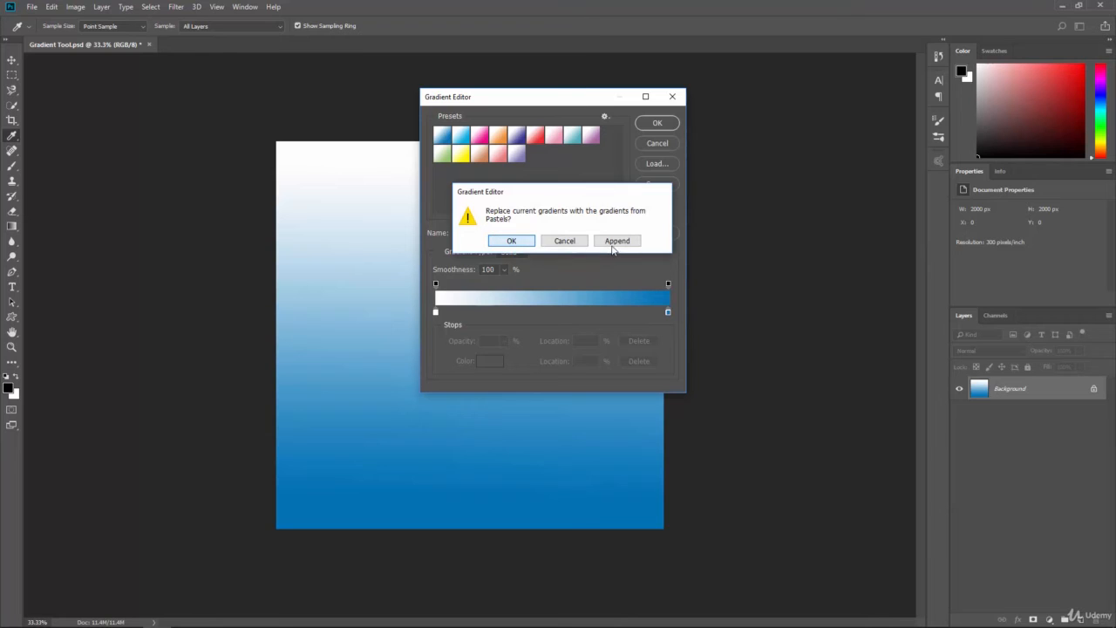
click(613, 244)
Append the Color Harmonies 1 and Color Harmonies 2 sets to the presets and look through the extended list
click(604, 115)
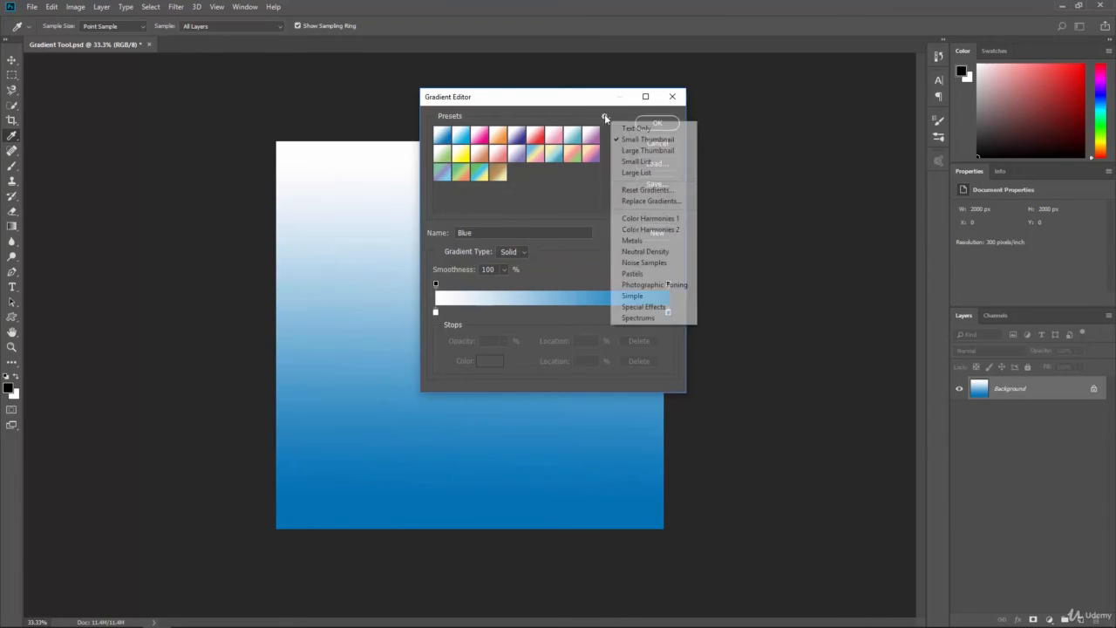
click(650, 218)
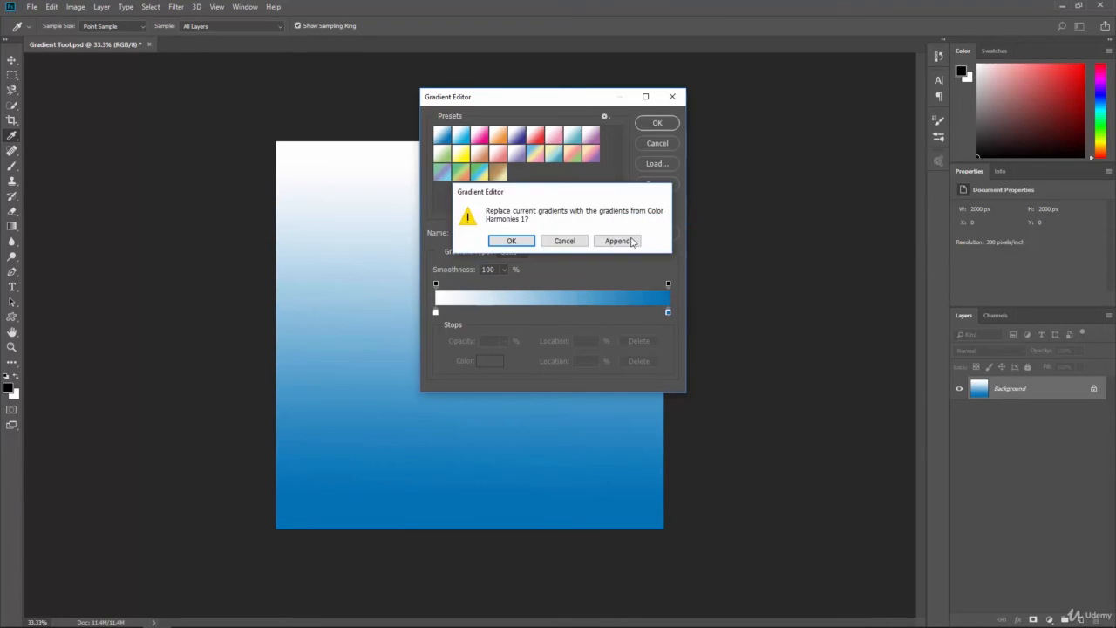
click(619, 243)
click(603, 115)
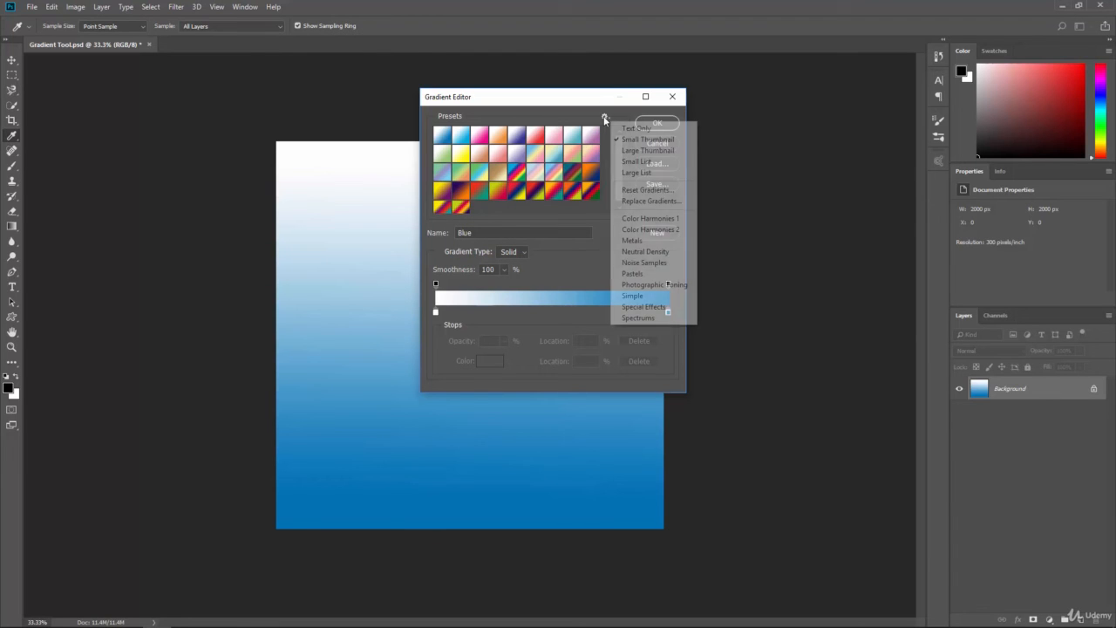
click(652, 229)
click(627, 242)
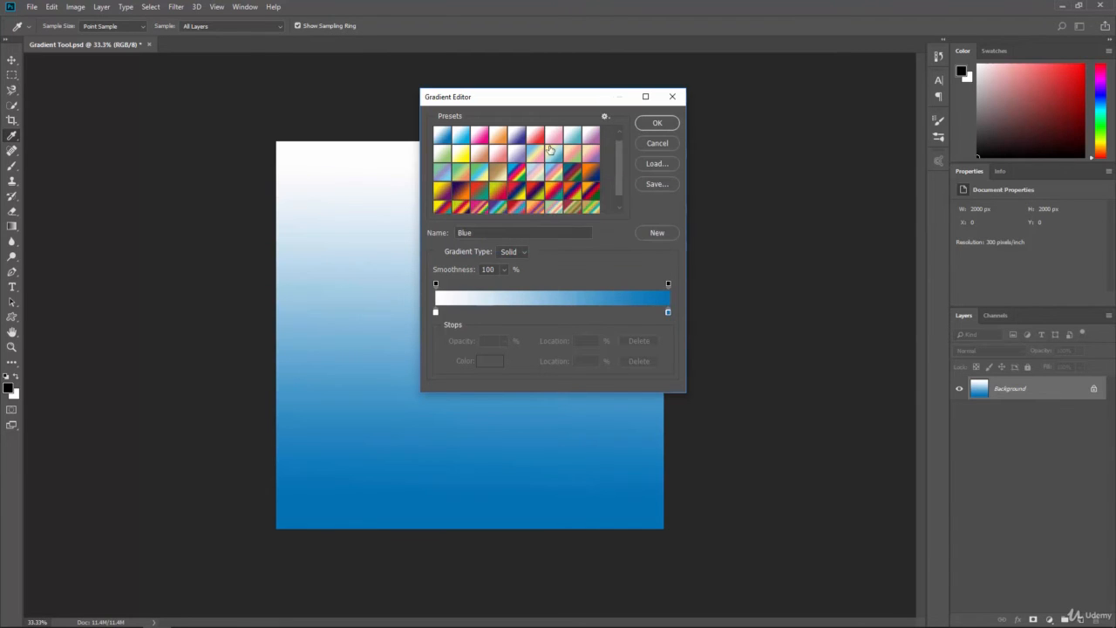
scroll(550, 150, down, 3)
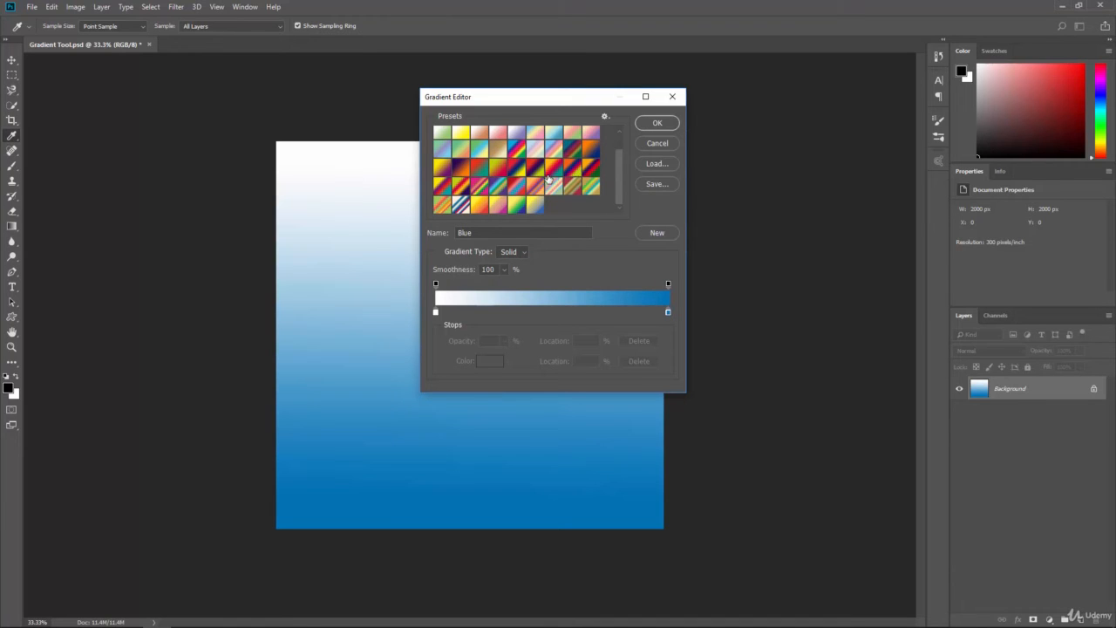
scroll(528, 185, up, 1)
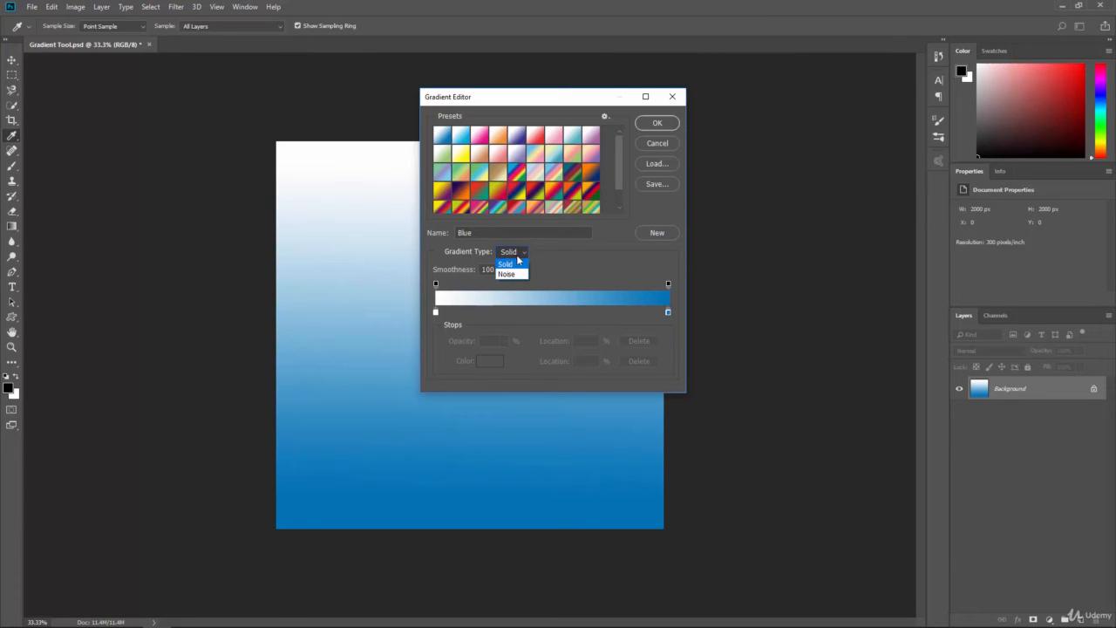
Try the Noise gradient type and switch the gradient back to Solid
click(513, 274)
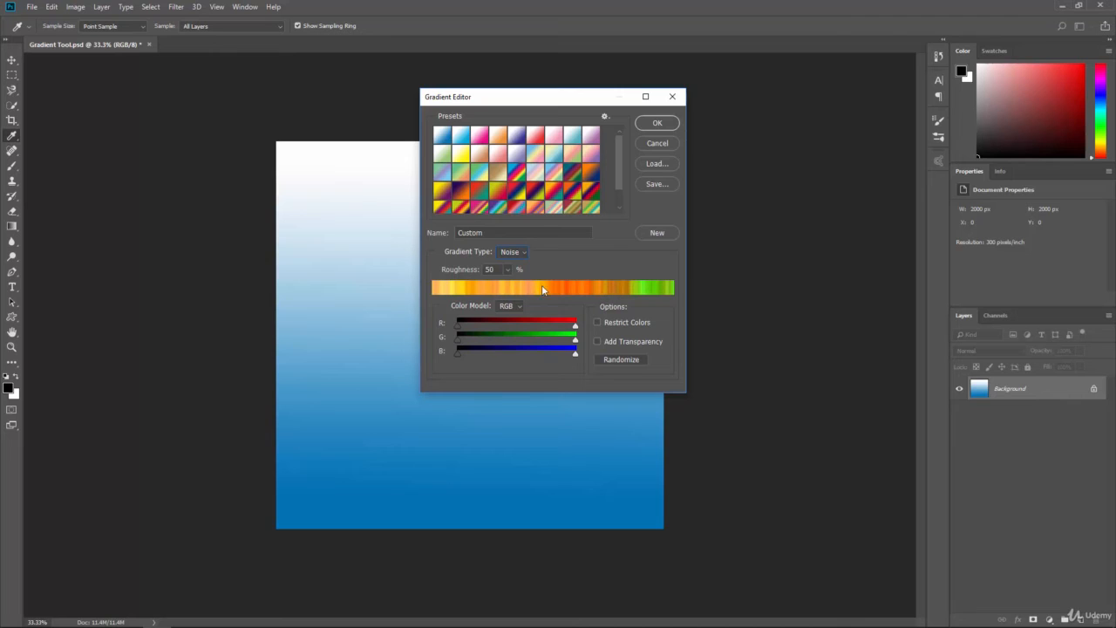
click(512, 252)
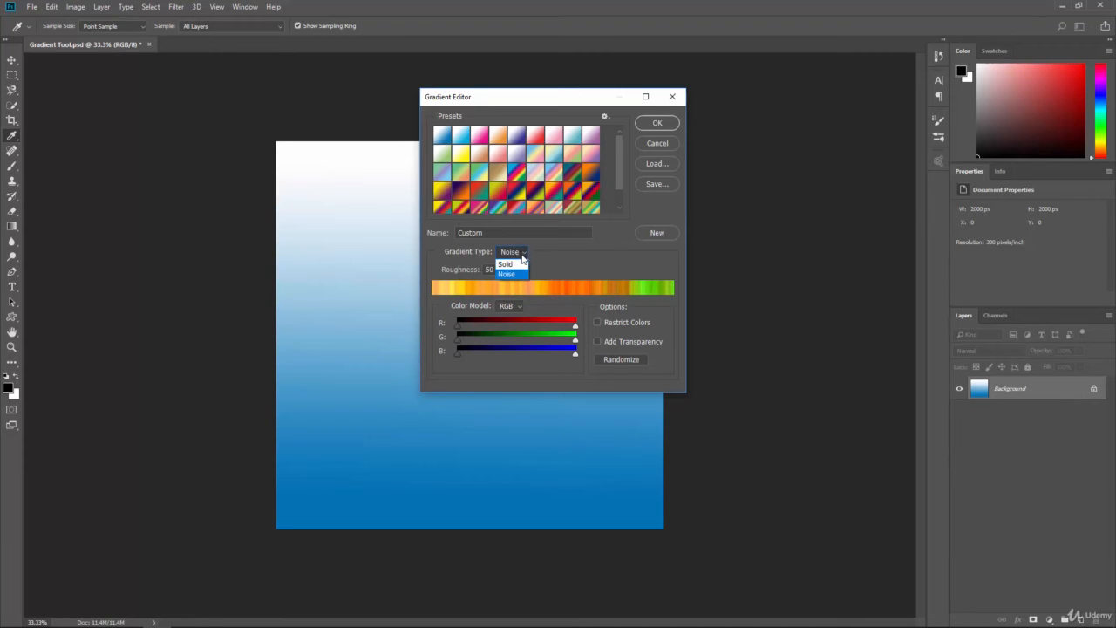
click(515, 264)
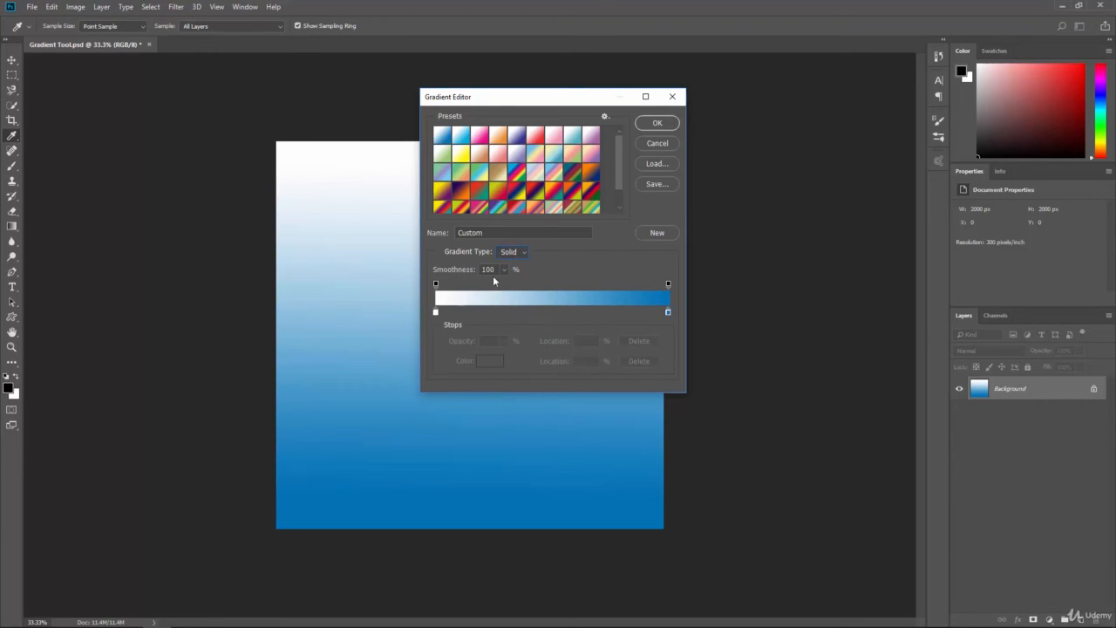
Change the colour of the gradient's first stop, at location 0%, to pure red
mouse_move(463, 272)
mouse_down()
mouse_move(410, 268)
mouse_move(481, 281)
mouse_up()
click(436, 314)
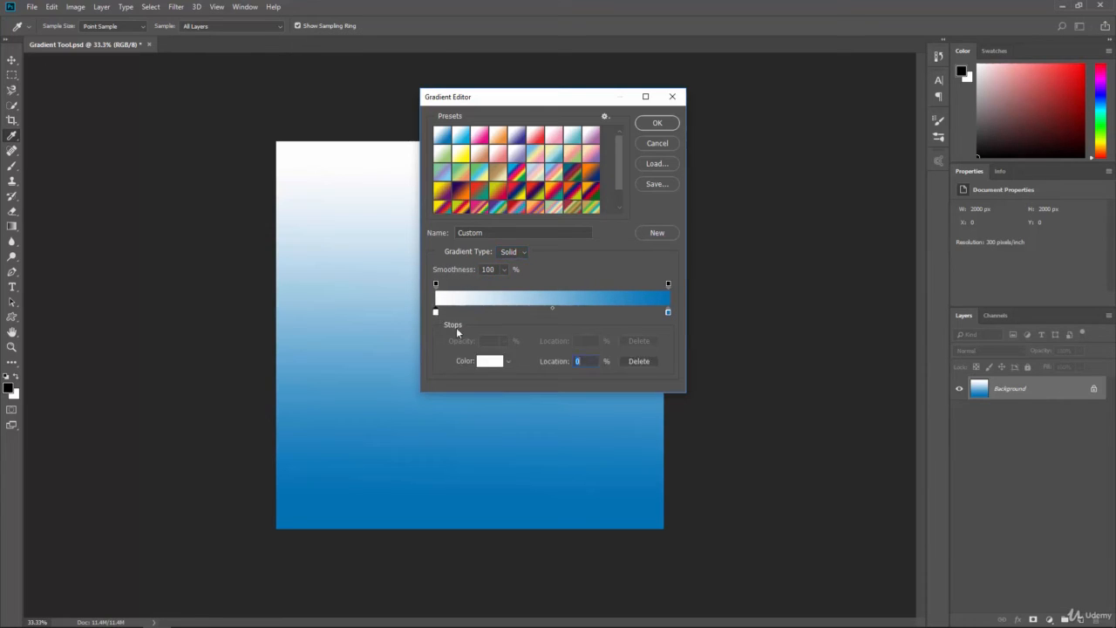
click(493, 364)
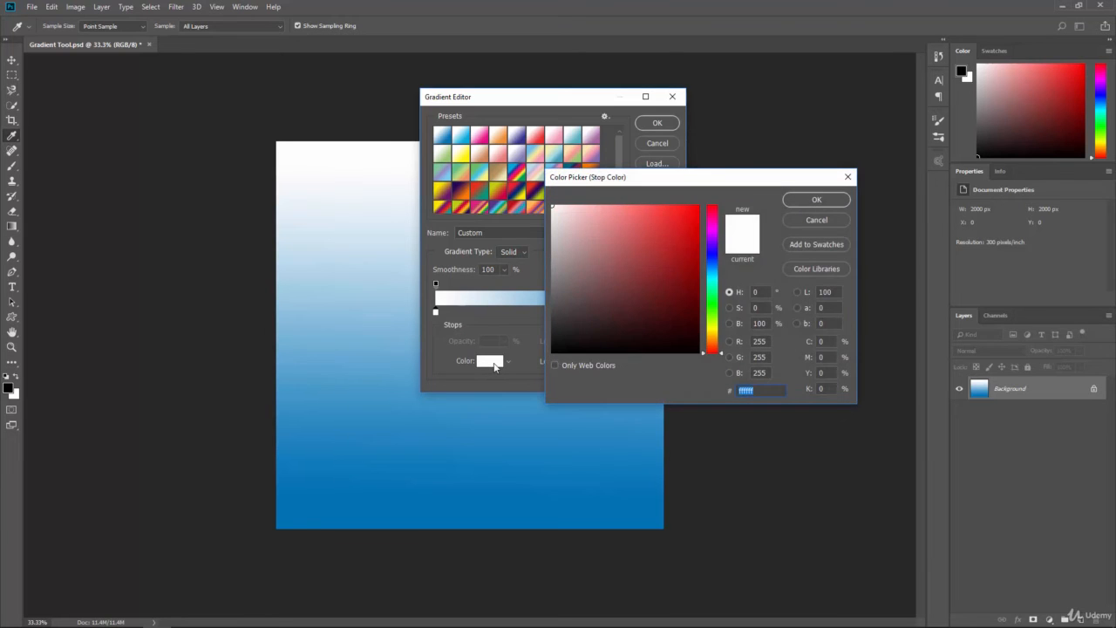
drag(643, 285, 697, 207)
click(810, 201)
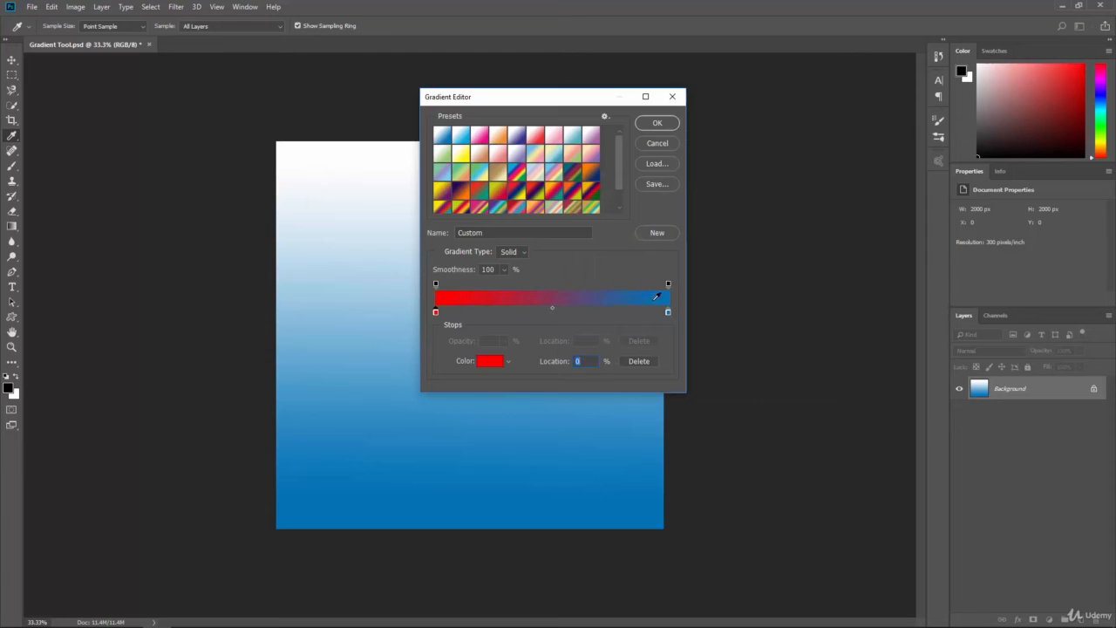
Add three red colour stops to the gradient at 25%, 51% and 84%, and move the last one closer to the middle
click(493, 312)
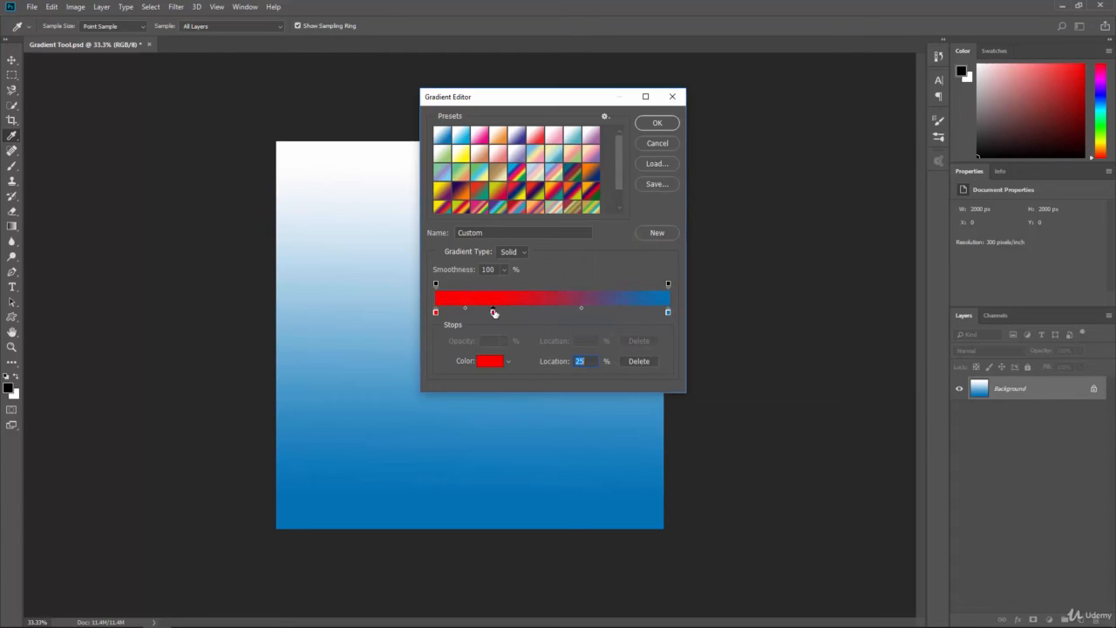
click(555, 312)
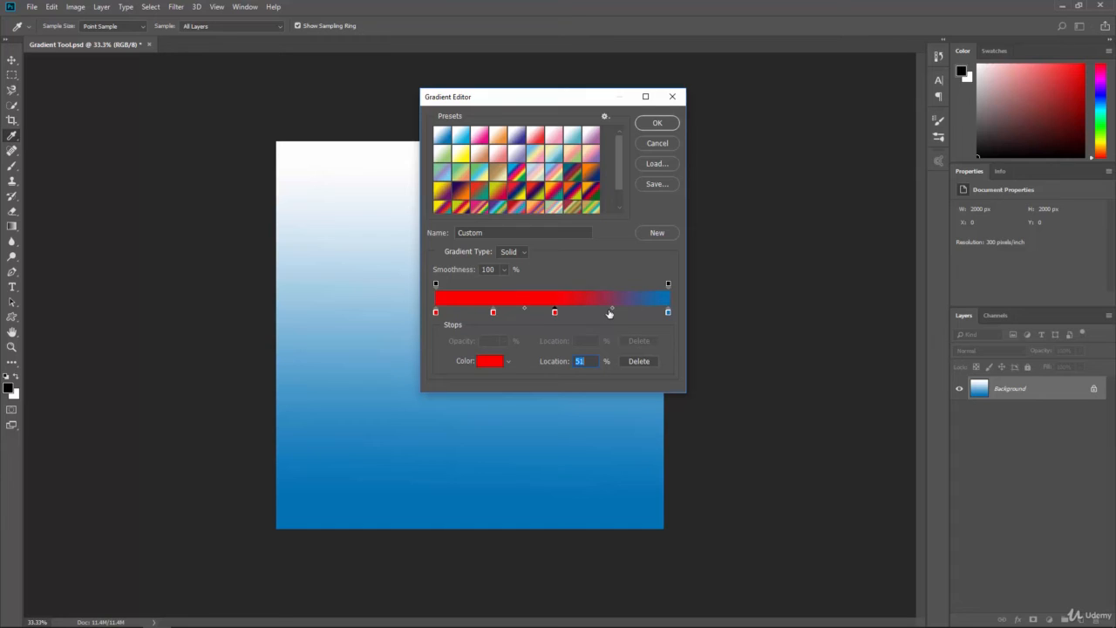
click(631, 312)
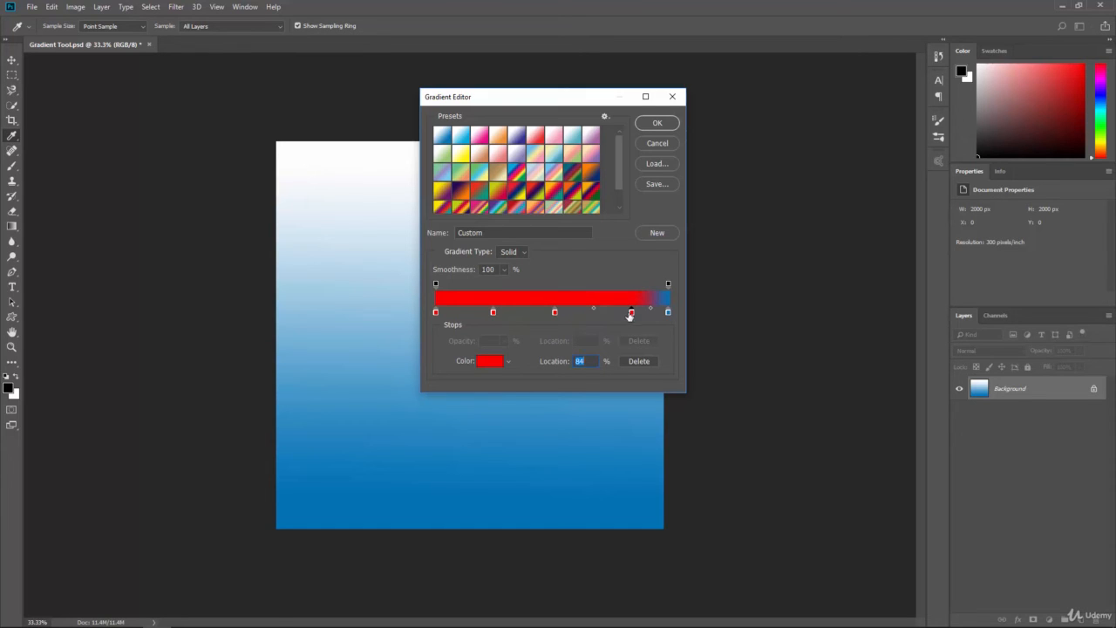
mouse_move(631, 313)
mouse_down()
mouse_move(587, 313)
mouse_move(670, 308)
mouse_move(597, 314)
mouse_move(631, 308)
mouse_up()
Set the gradient type to Noise with the RGB colour model, randomize it to a purple-and-blue pattern, and accept the gradient
click(517, 253)
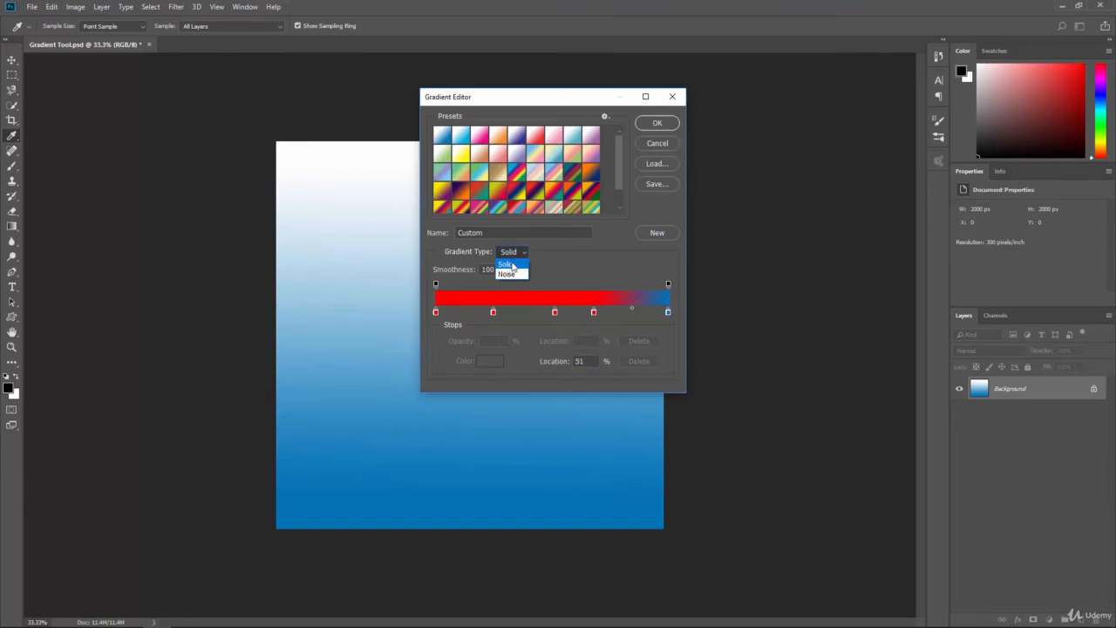
click(510, 269)
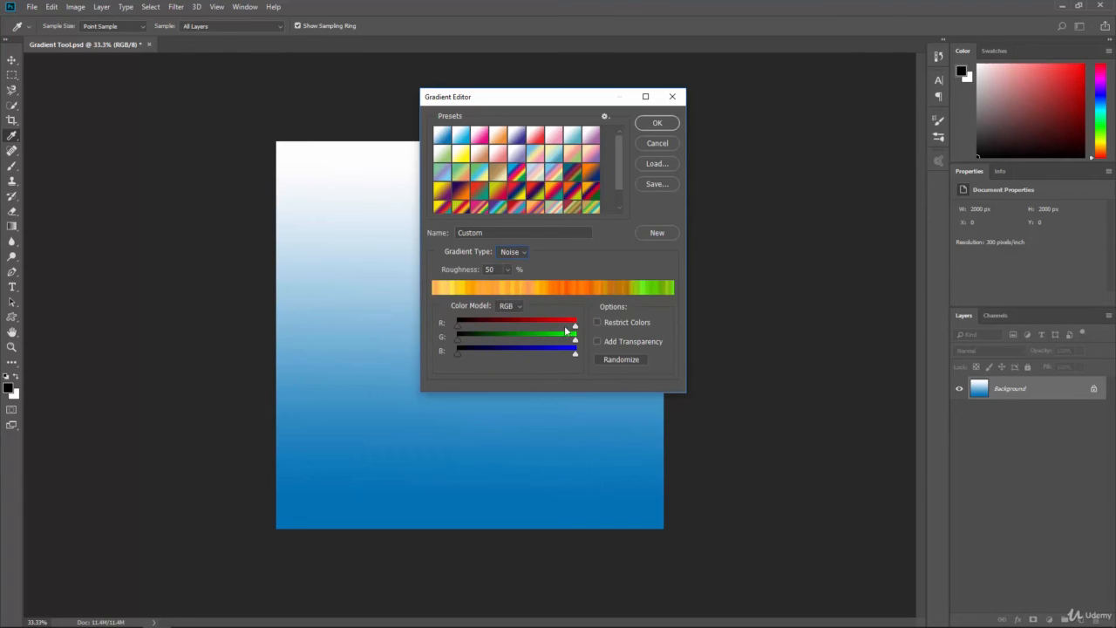
mouse_move(574, 326)
mouse_down()
mouse_move(495, 325)
mouse_move(575, 325)
mouse_up()
mouse_move(459, 339)
mouse_down()
mouse_move(566, 353)
mouse_move(459, 336)
mouse_move(494, 359)
mouse_move(558, 359)
mouse_move(455, 353)
mouse_up()
click(511, 306)
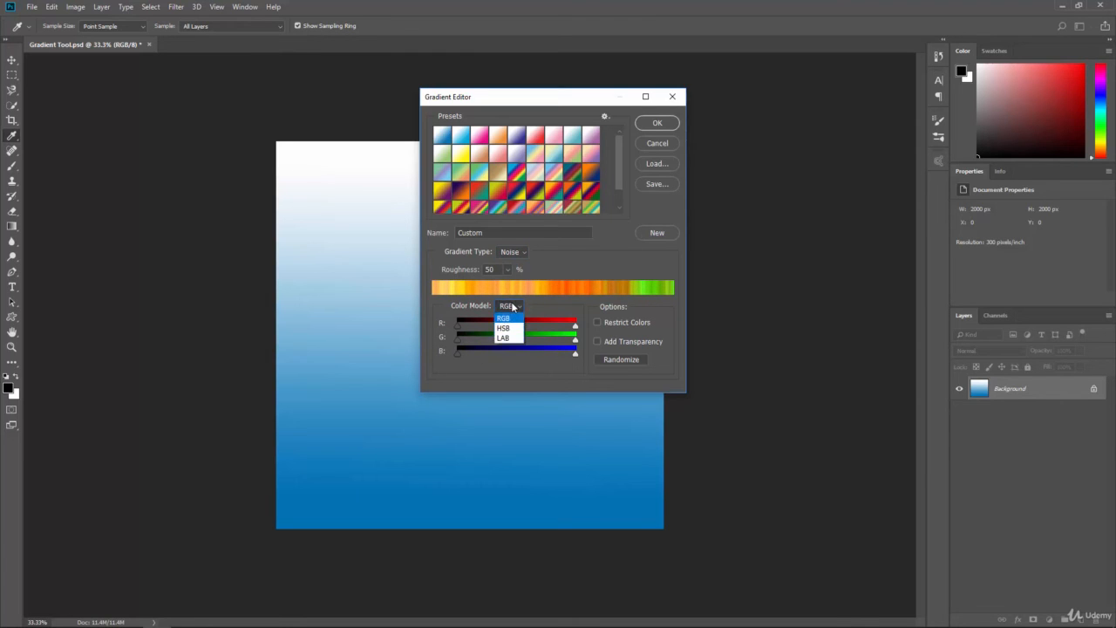
click(512, 306)
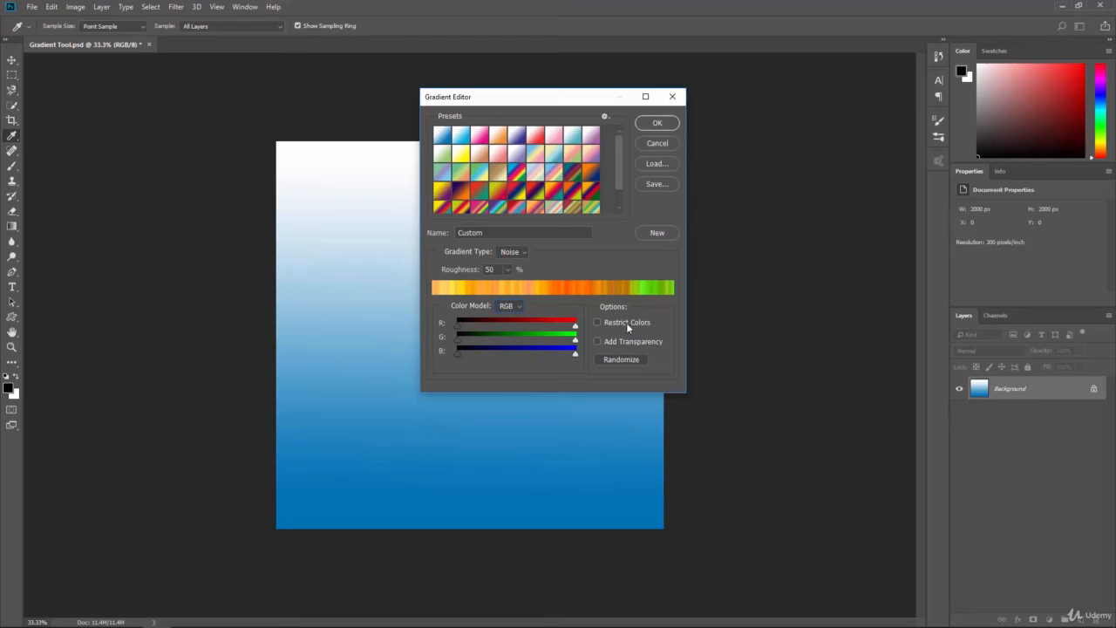
click(623, 362)
click(623, 361)
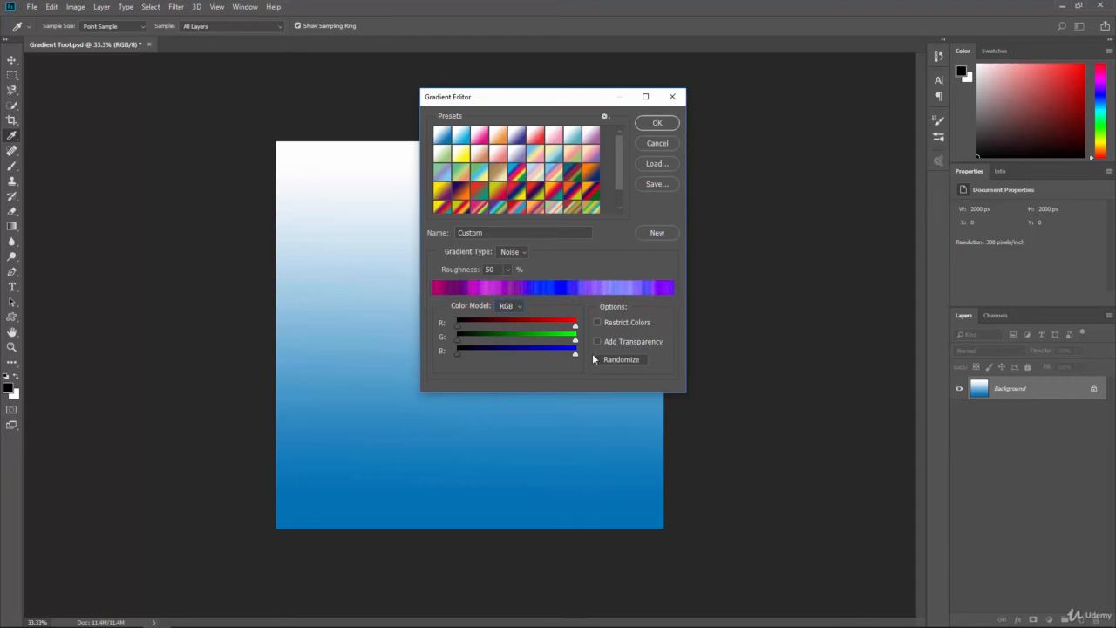
click(652, 124)
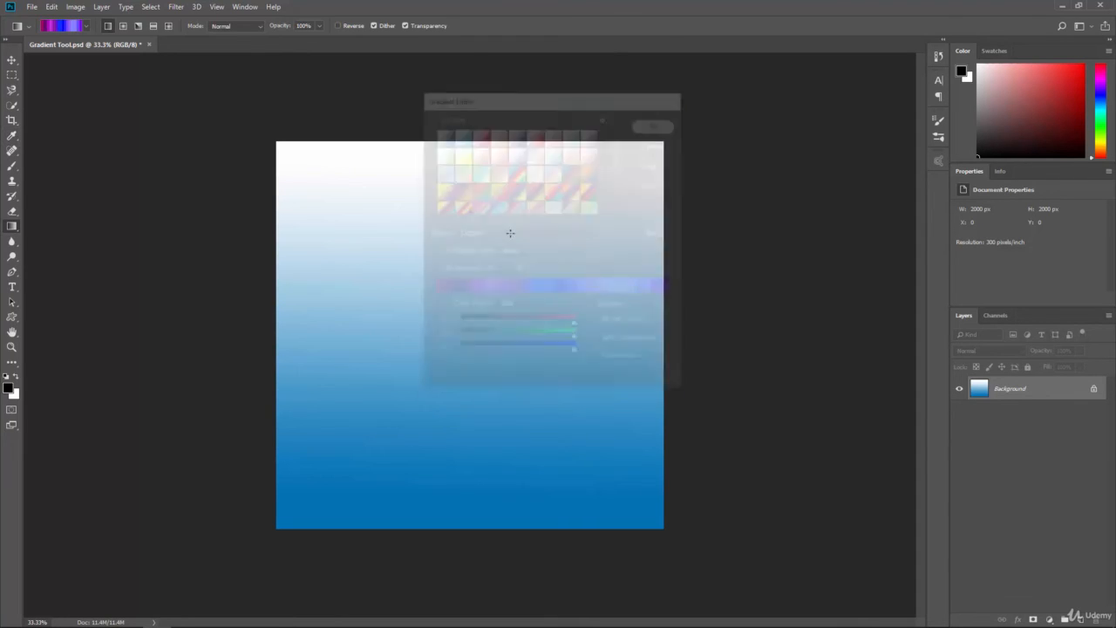
Draw the noise gradient over the canvas several times, from top to bottom, at a slant, and sideways from edge to edge
drag(455, 154, 456, 529)
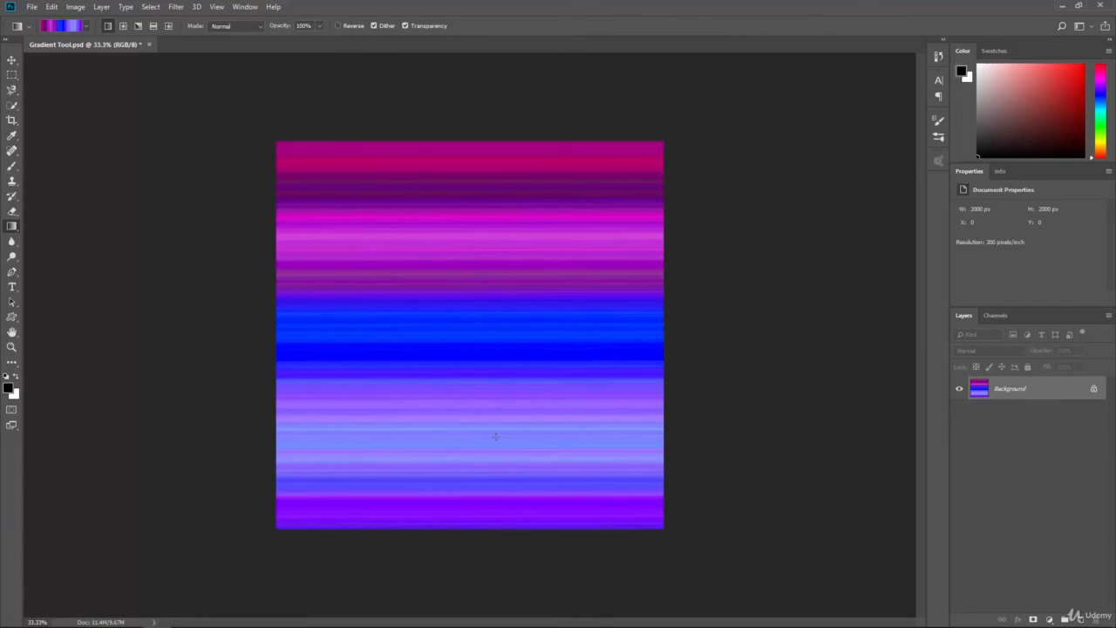
drag(468, 219, 485, 393)
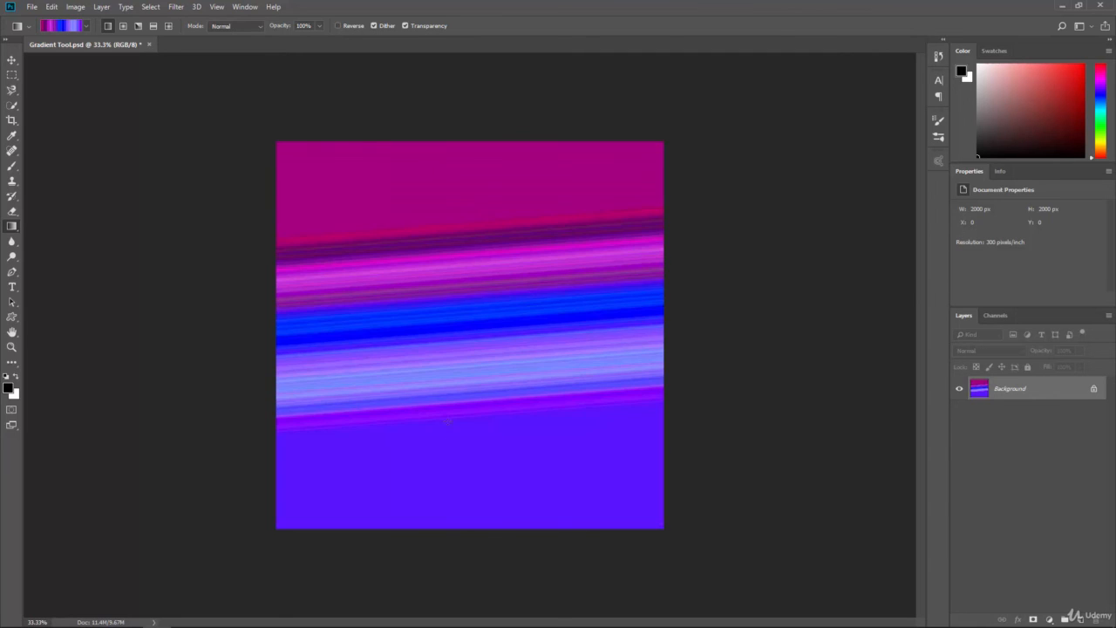
drag(456, 441, 454, 519)
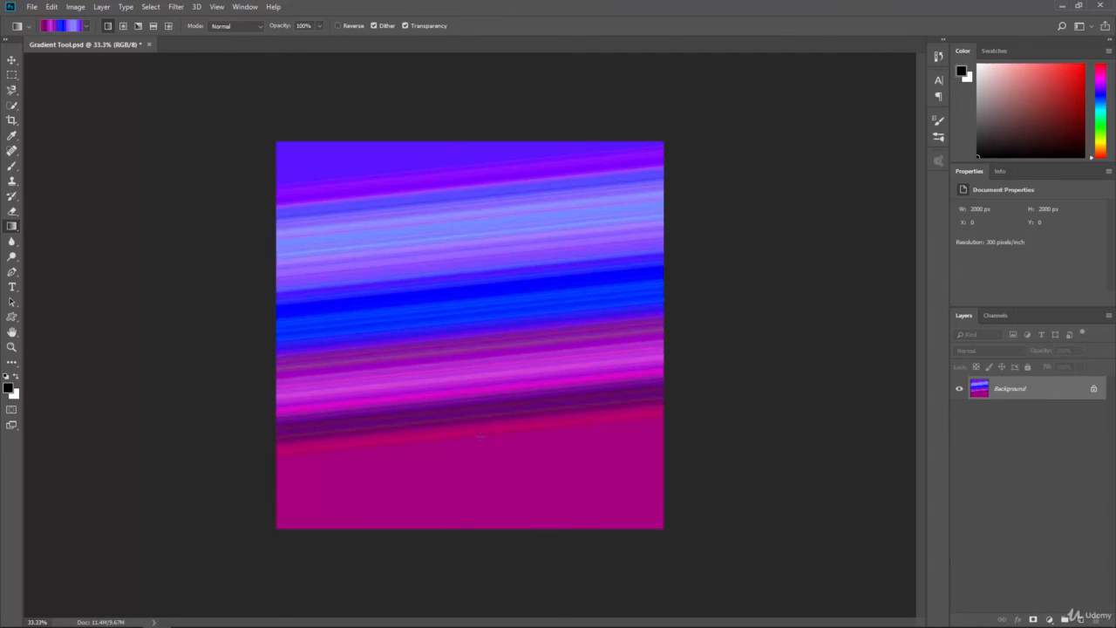
drag(663, 339, 277, 340)
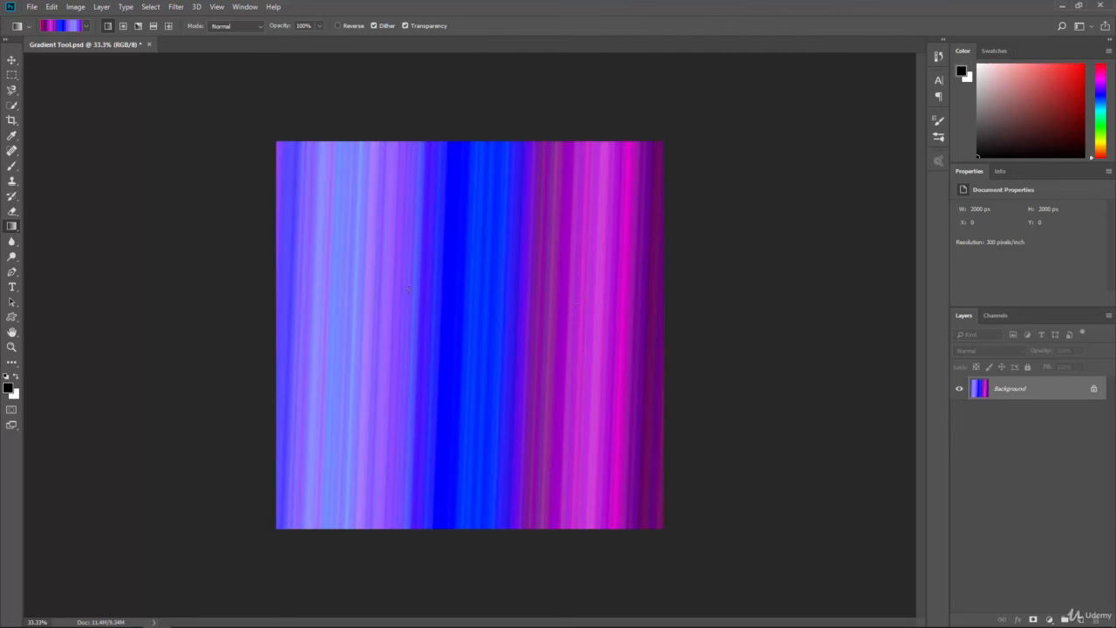
Choose the first white-to-blue preset as the active gradient
click(86, 26)
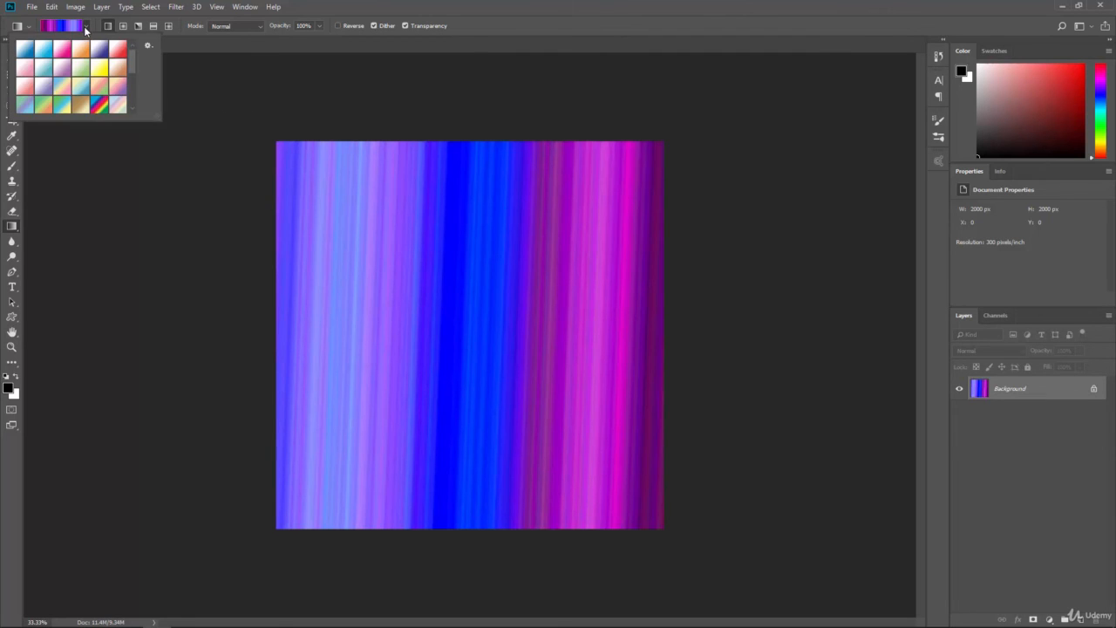
click(28, 48)
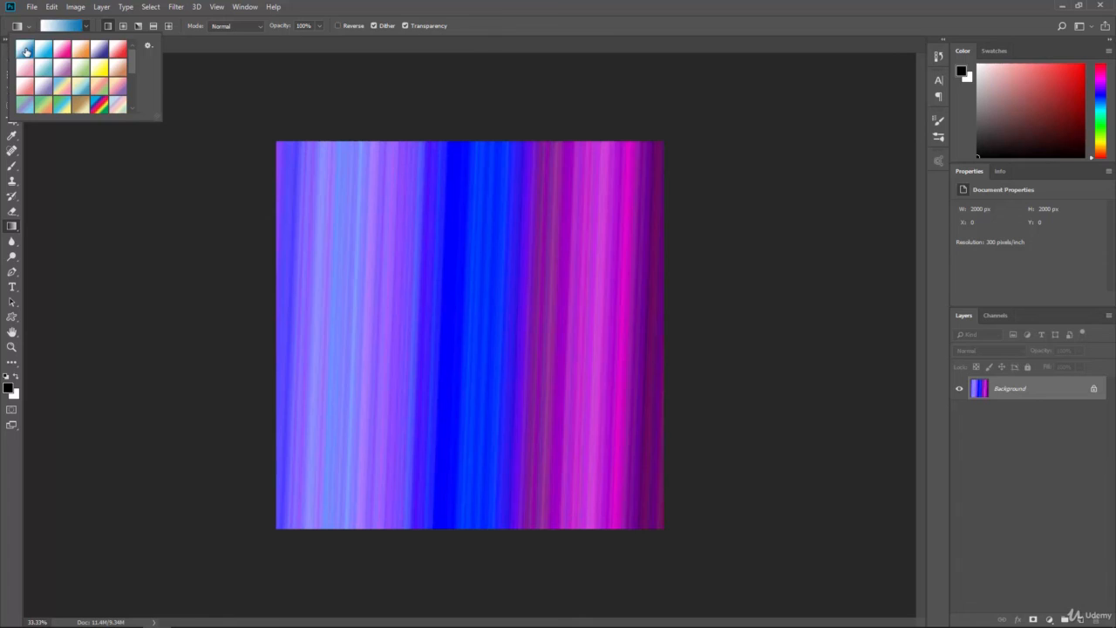
click(88, 26)
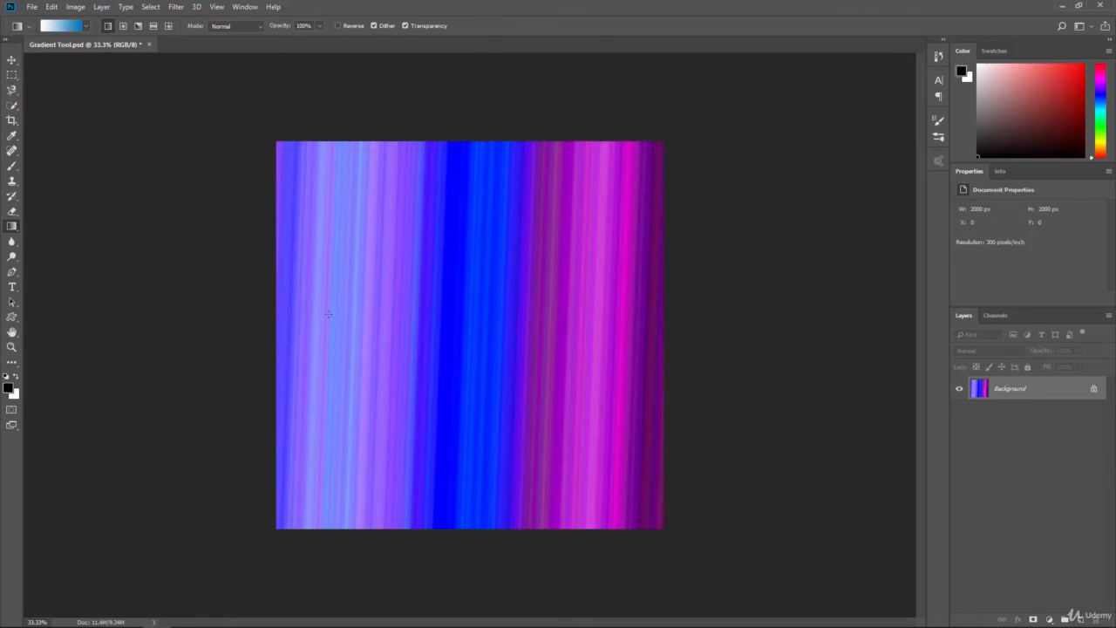
Try a sideways gradient across the canvas in Quick Mask mode, leave the mode, and step back through the recent changes
click(12, 410)
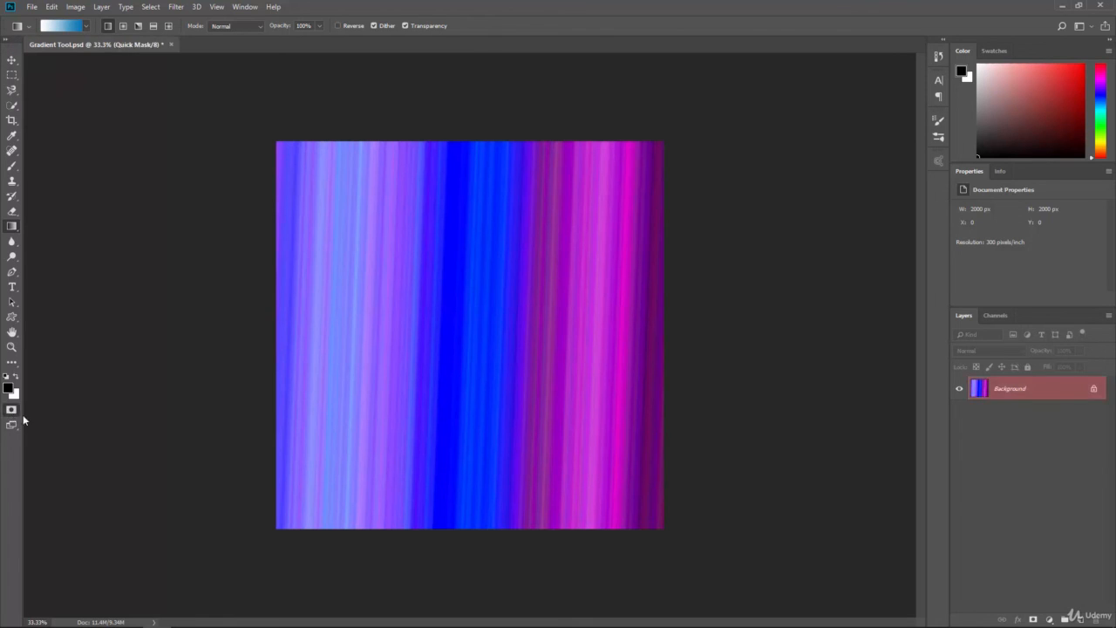
drag(304, 314, 676, 312)
key(q)
key(ctrl+alt+z)
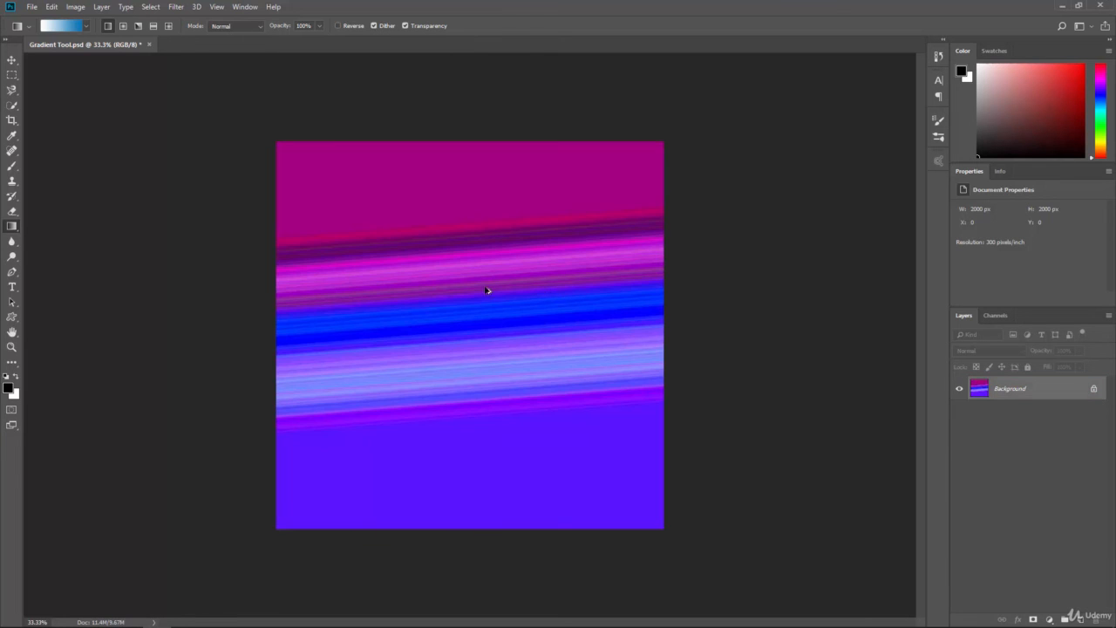
key(ctrl+alt+z)
Fill the entire selected canvas with white in Normal mode at 100% opacity
click(51, 6)
click(83, 187)
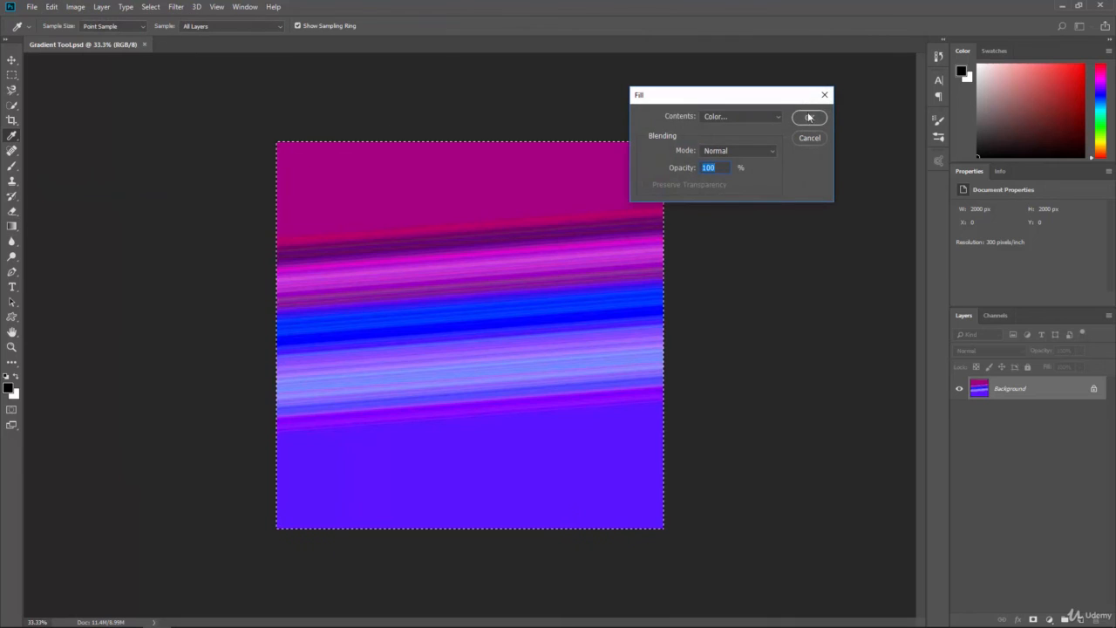
click(769, 116)
click(766, 227)
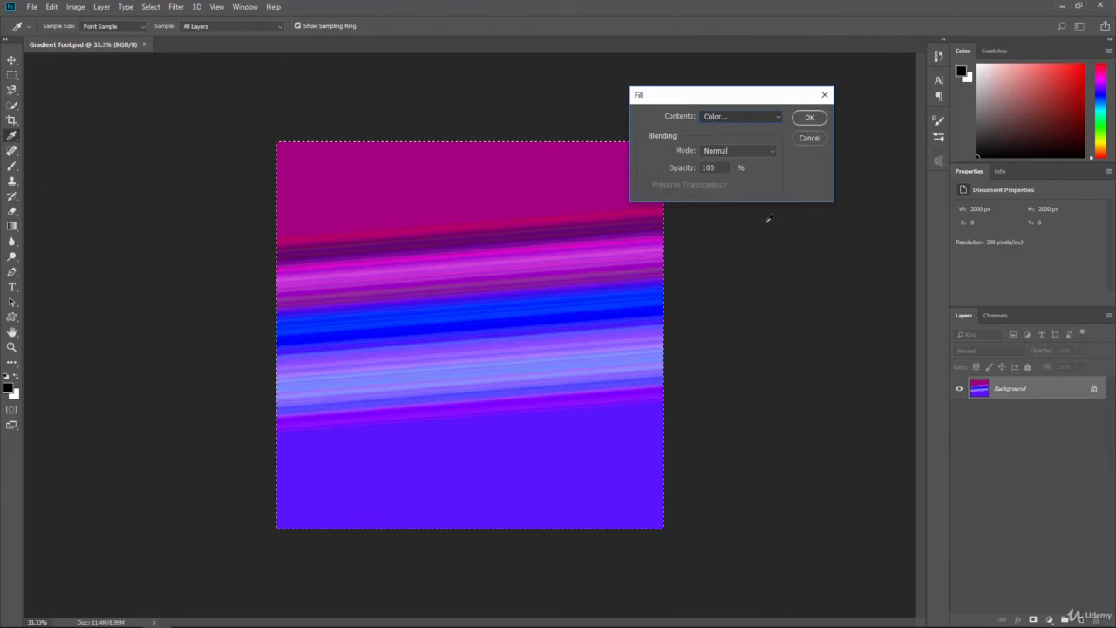
click(808, 118)
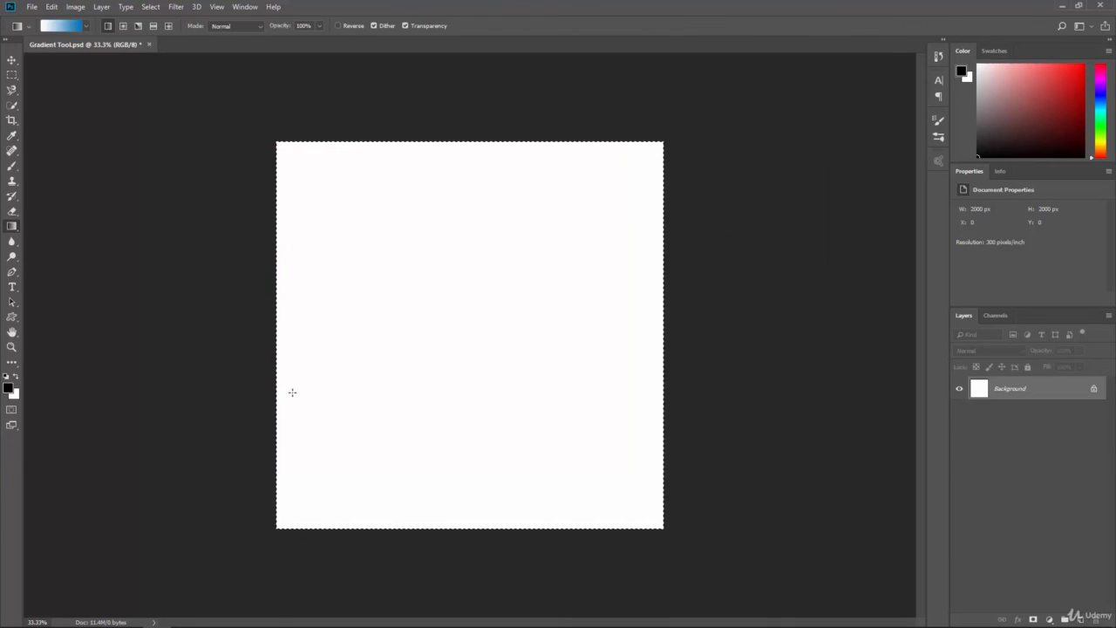
Draw a gradient across the canvas from its left to its right edge in Quick Mask mode and convert the mask into a selection
click(12, 410)
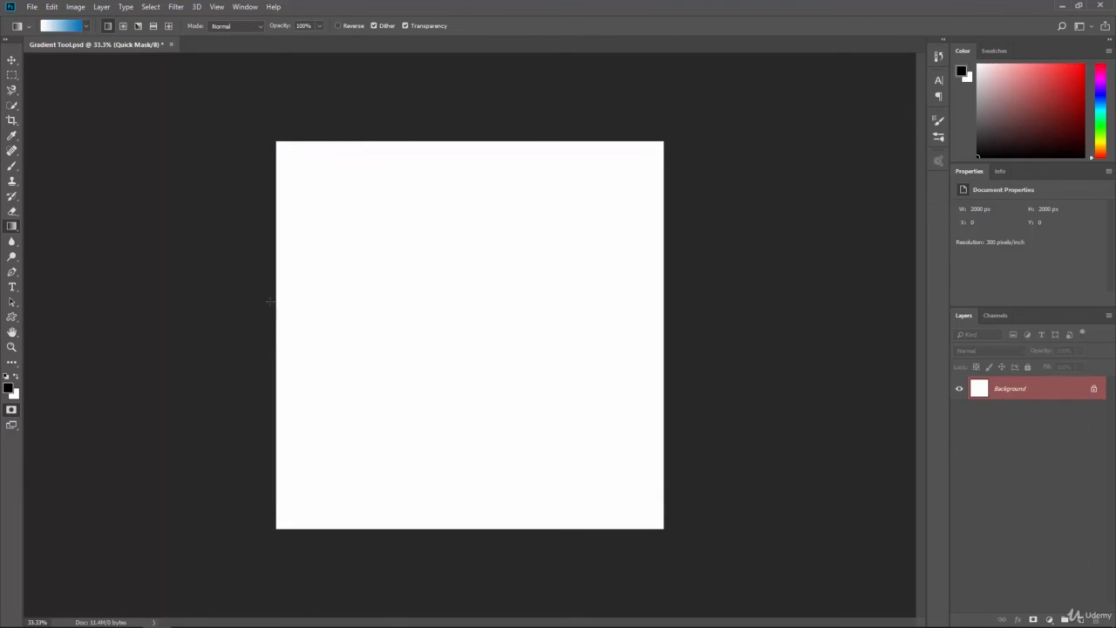
drag(270, 301, 677, 297)
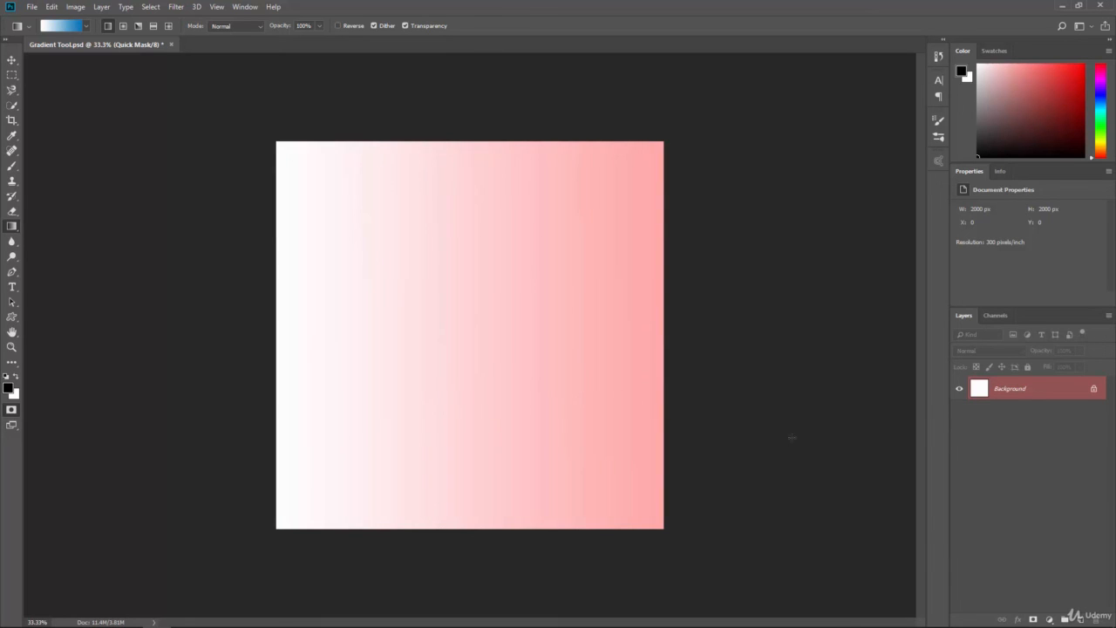
click(12, 409)
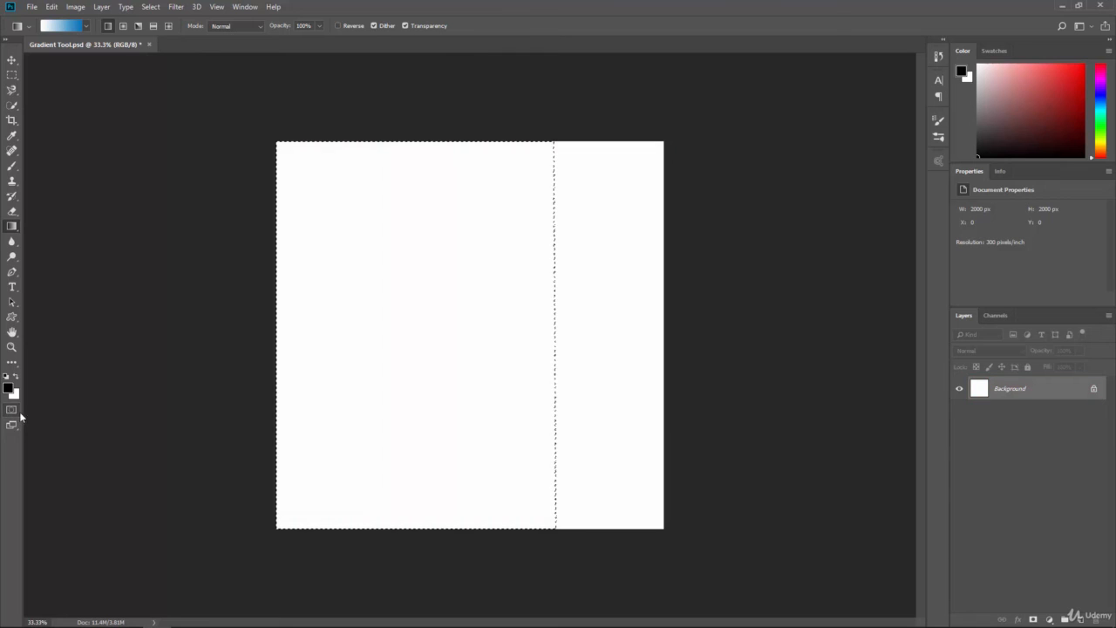